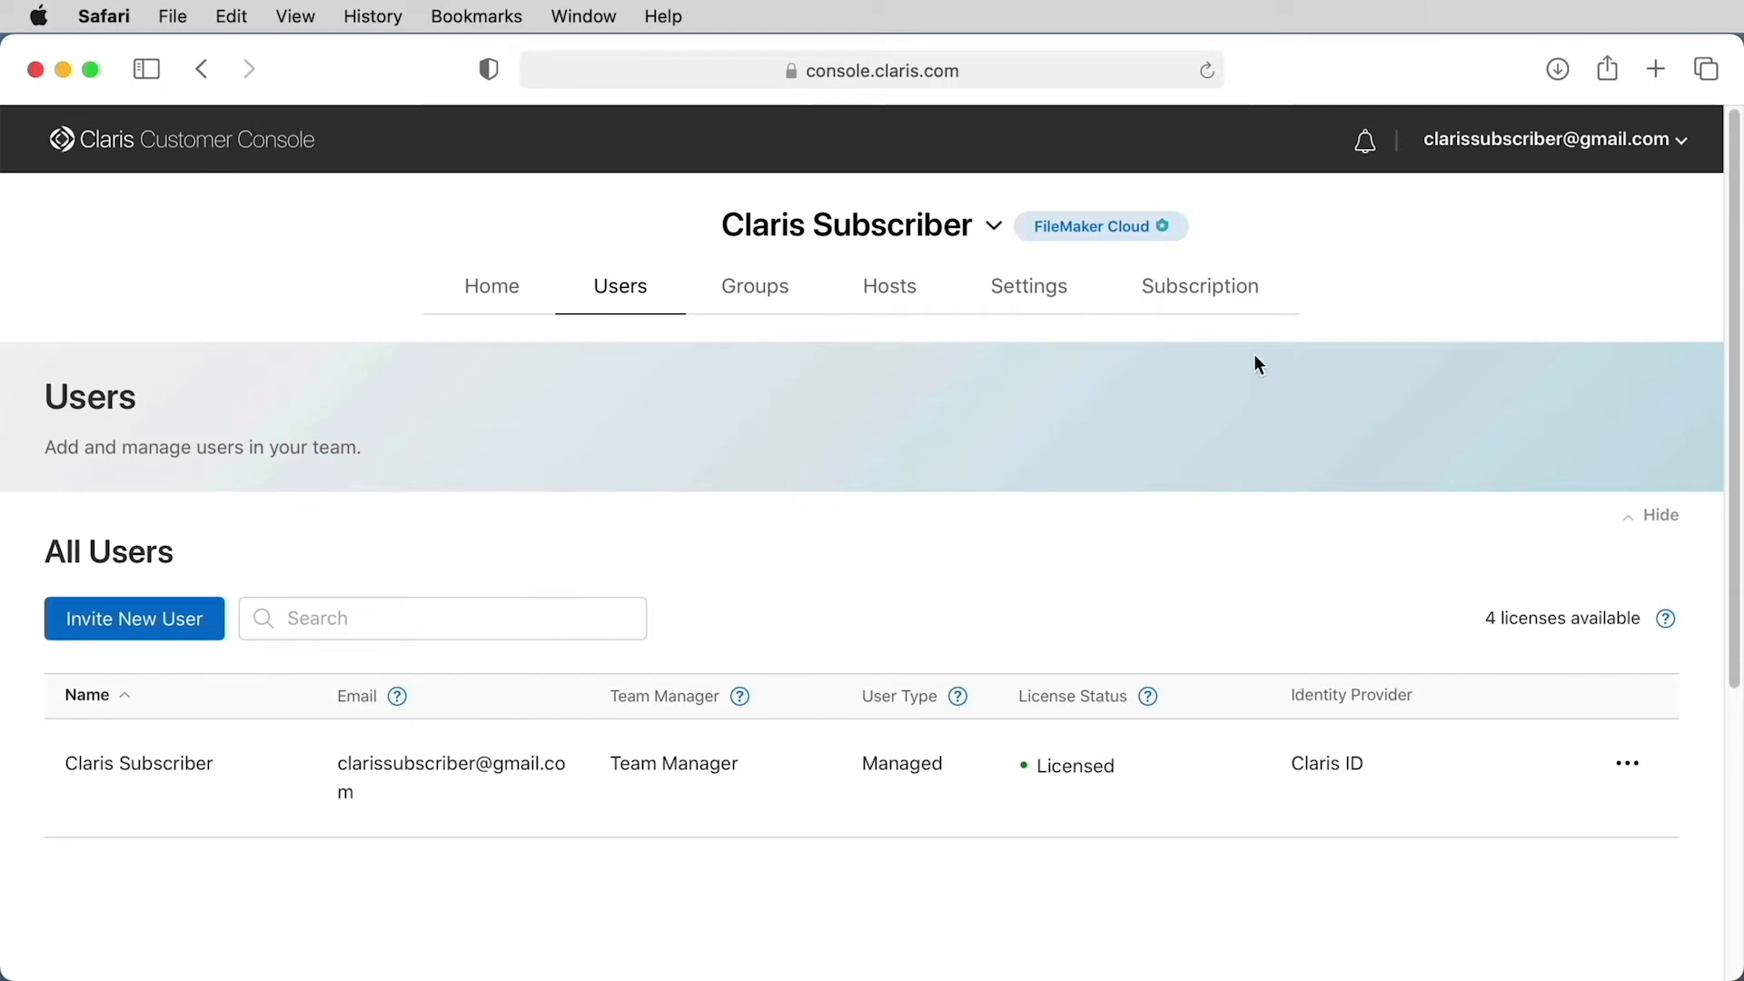
Review the team's subscription summary, including licensed users, data storage, Data API limit and cloud compute
{"action": "left_click", "coordinate": [1197, 289]}
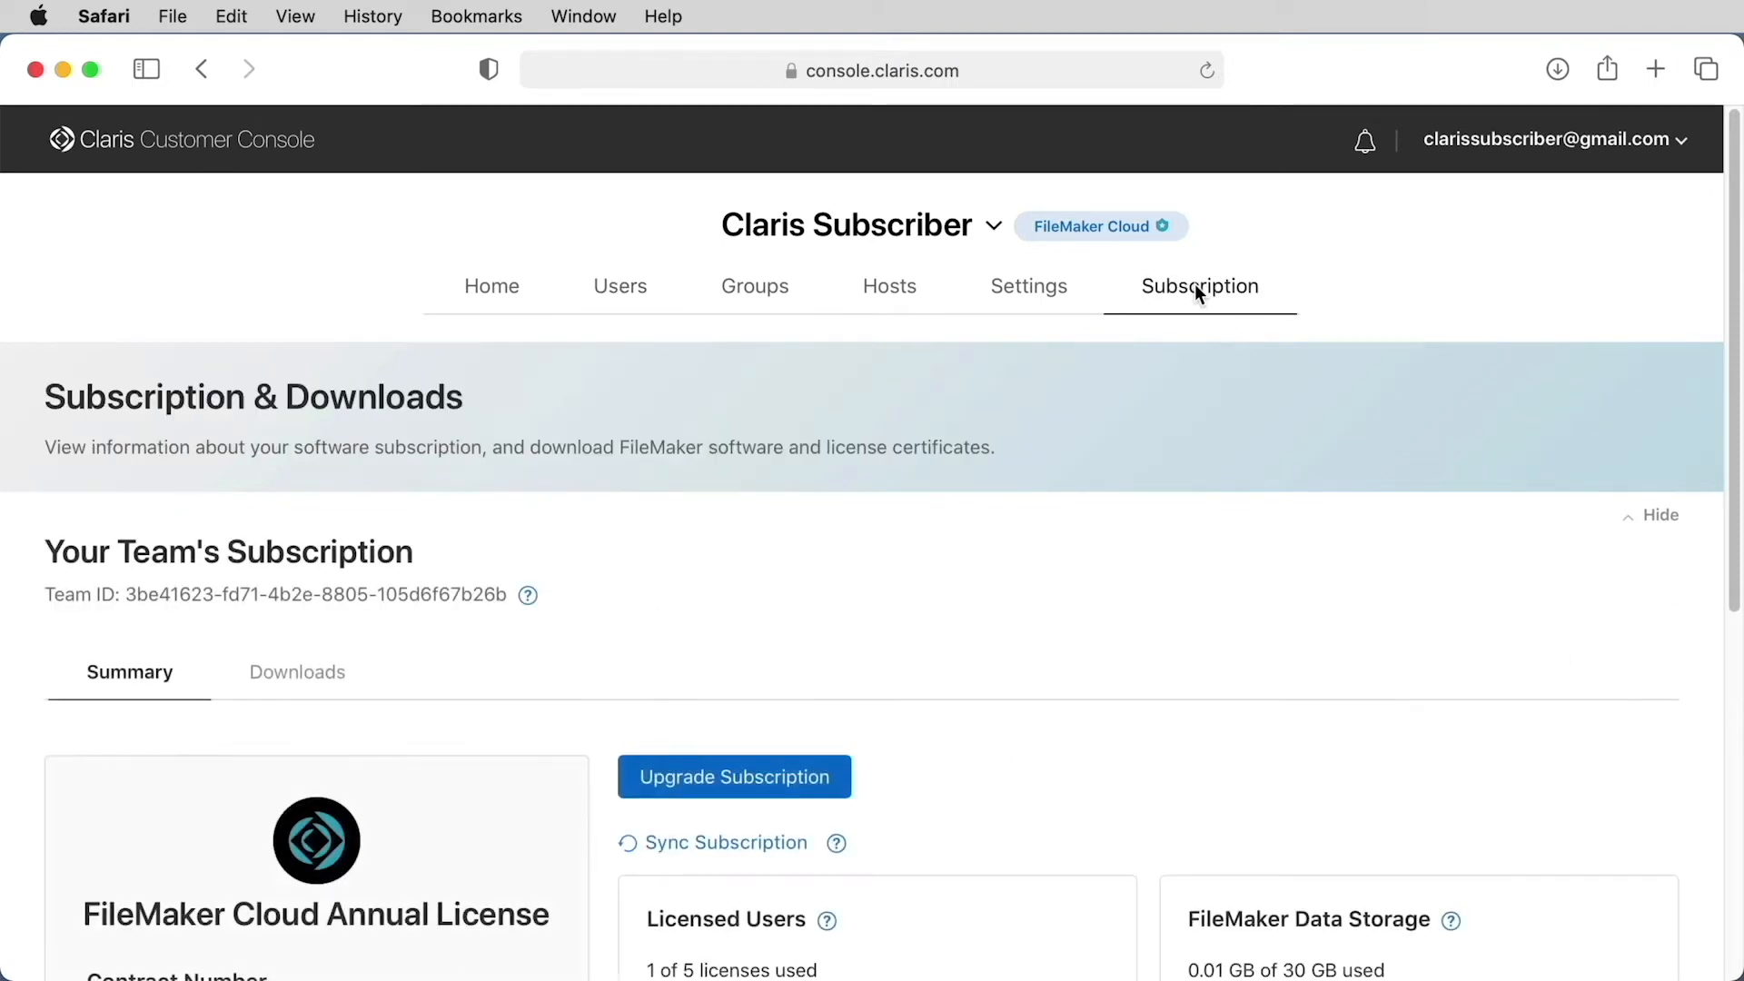
{"action": "scroll", "coordinate": [1237, 532], "scroll_direction": "down", "scroll_amount": 10}
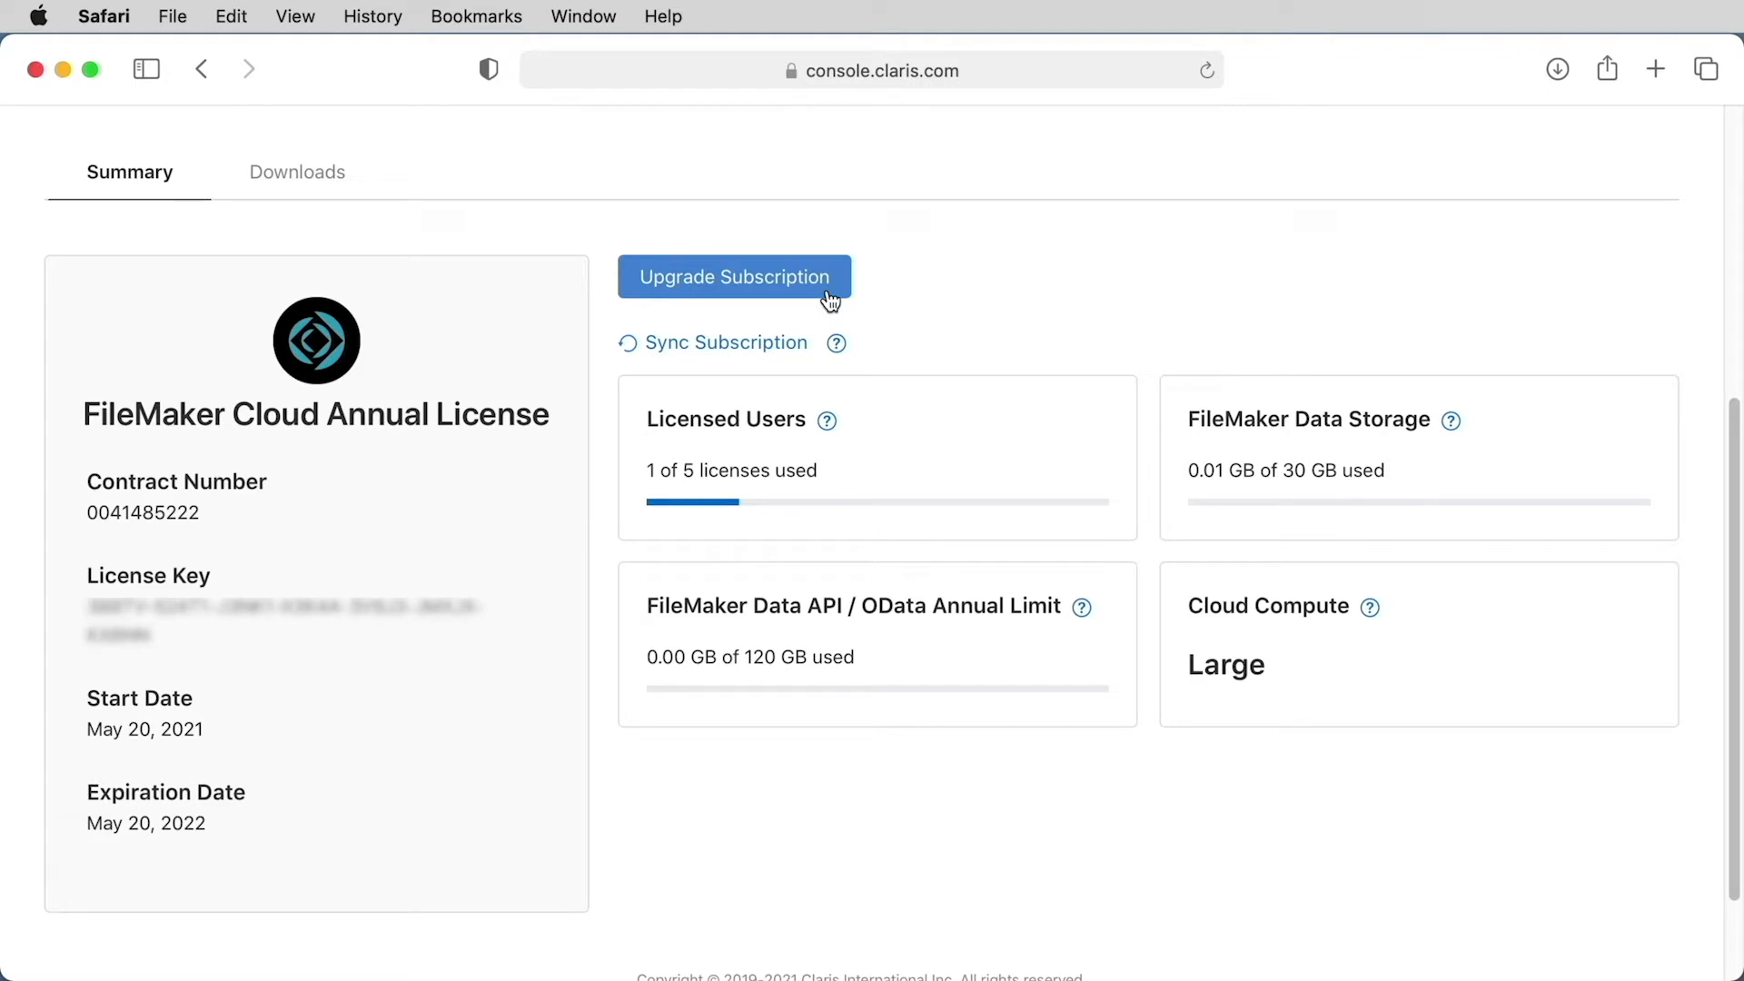
{"action": "scroll", "coordinate": [1039, 316], "scroll_direction": "up", "scroll_amount": 5}
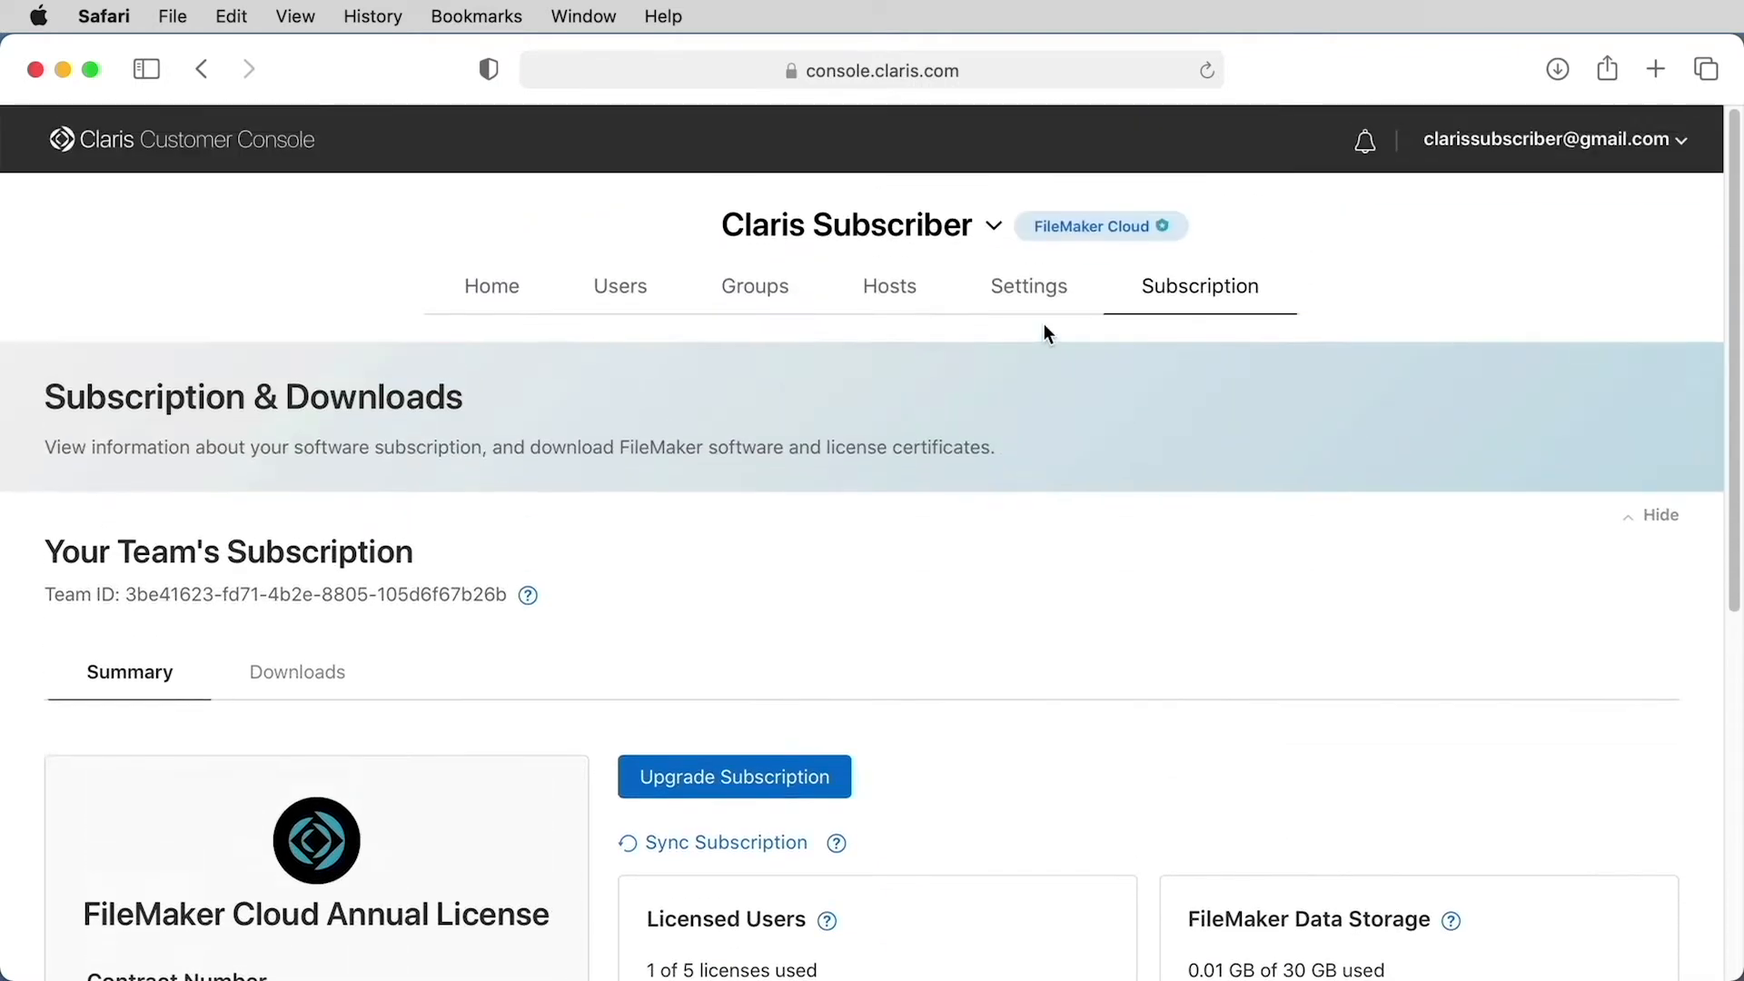
Begin a new user invitation for the team and enter the invitee's email address
{"action": "left_click", "coordinate": [629, 289]}
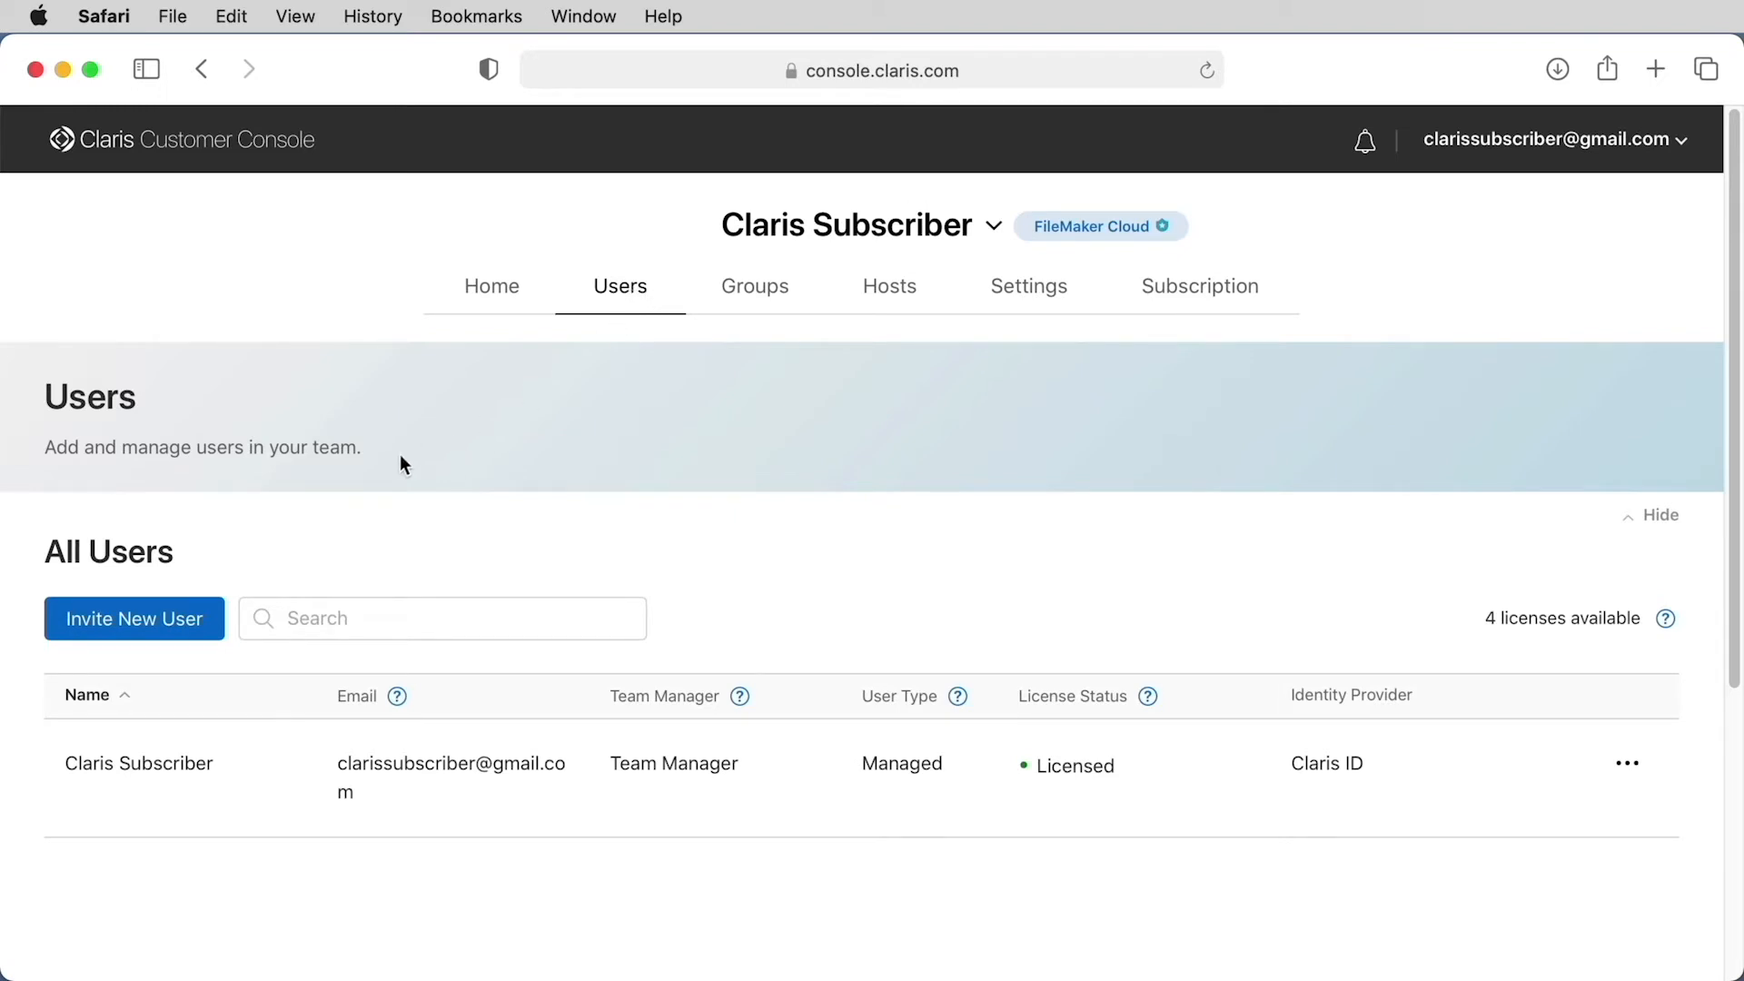
{"action": "left_click", "coordinate": [177, 617]}
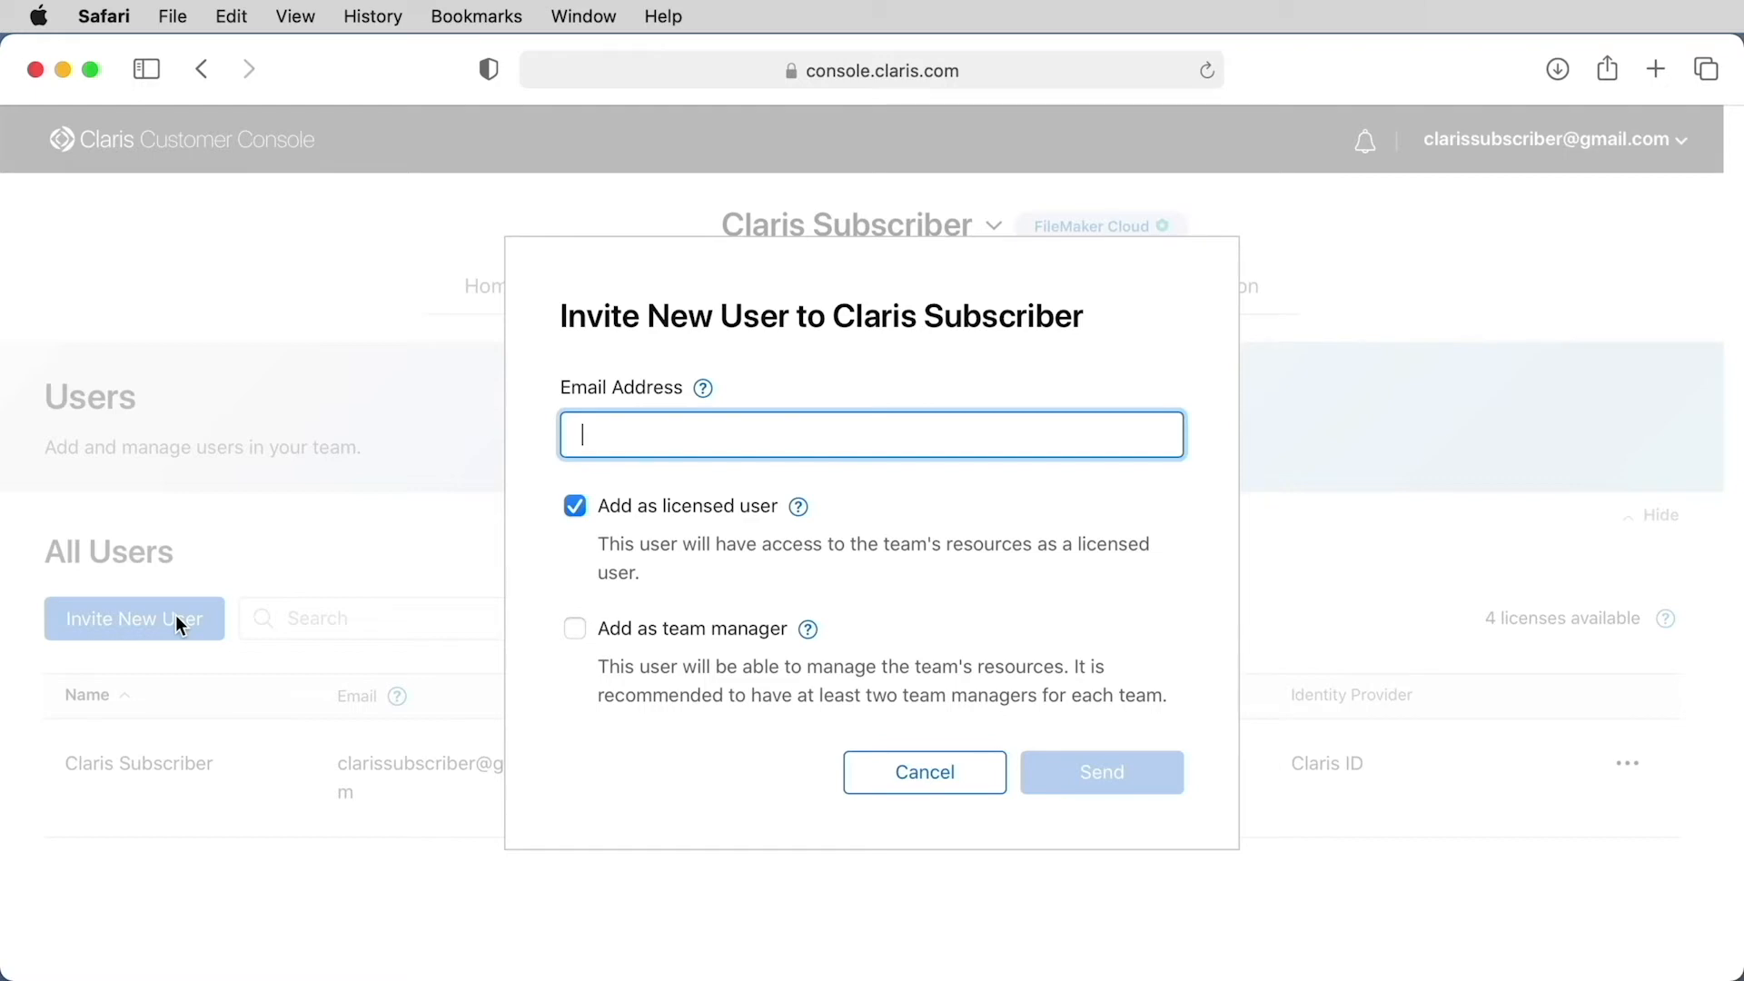
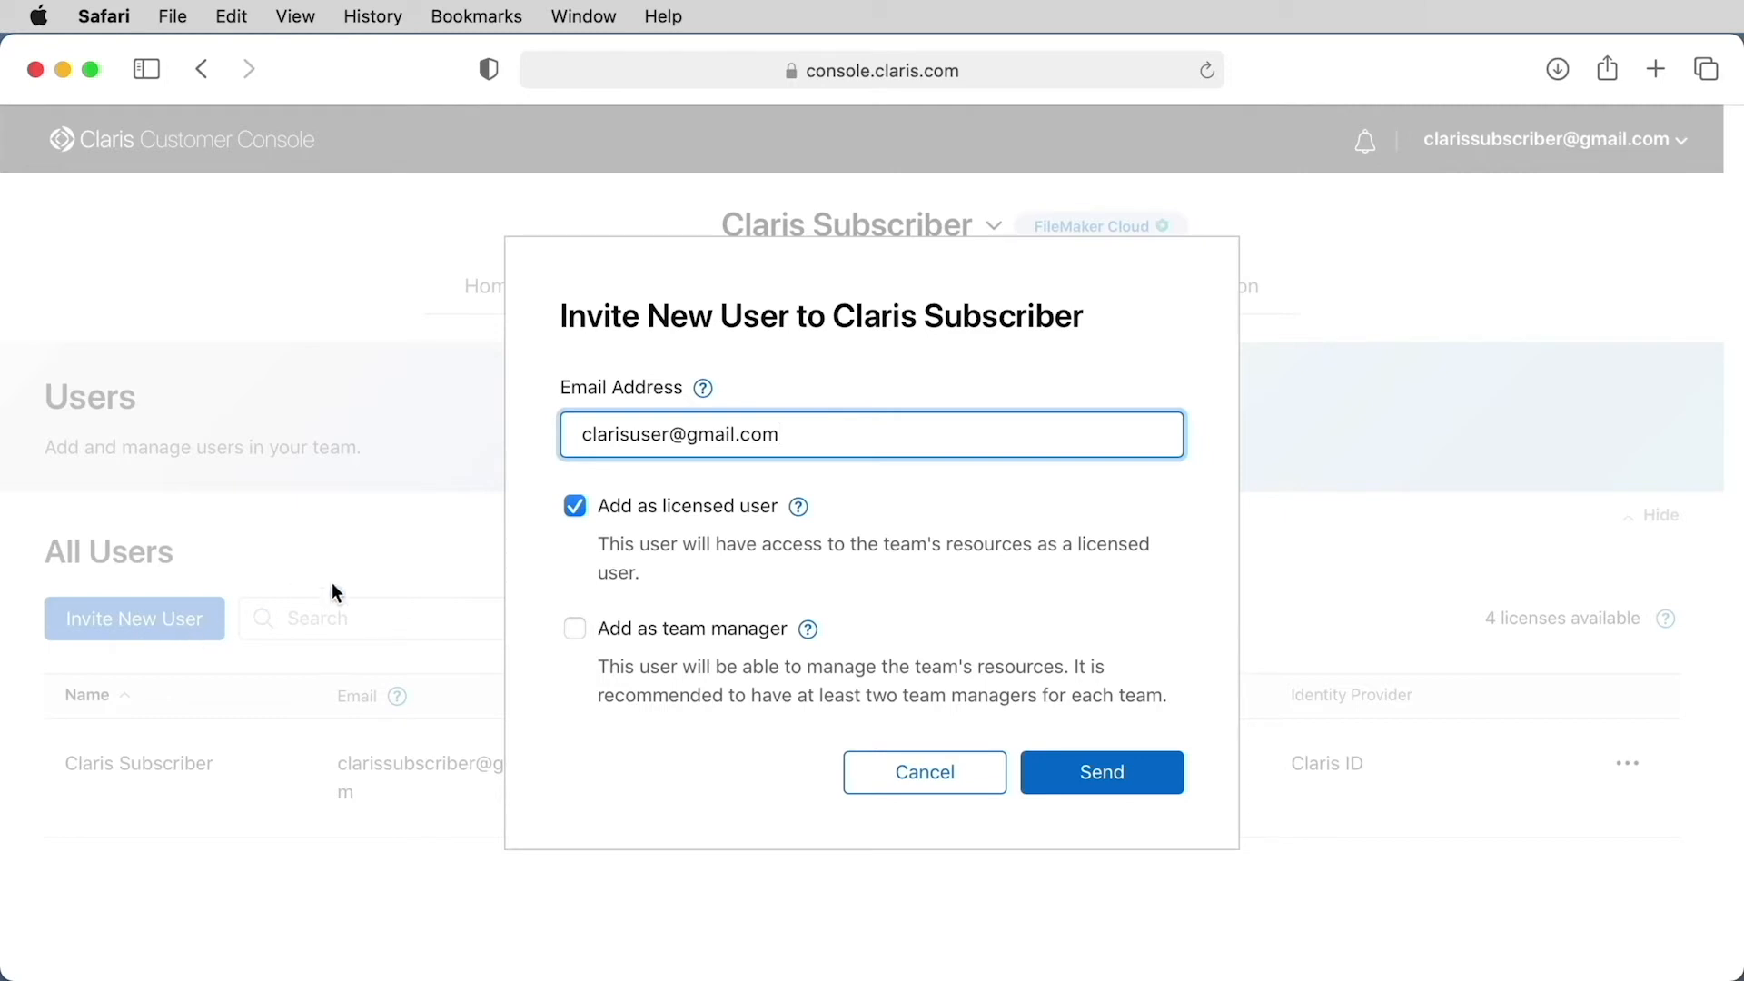
{"action": "left_click", "coordinate": [574, 505]}
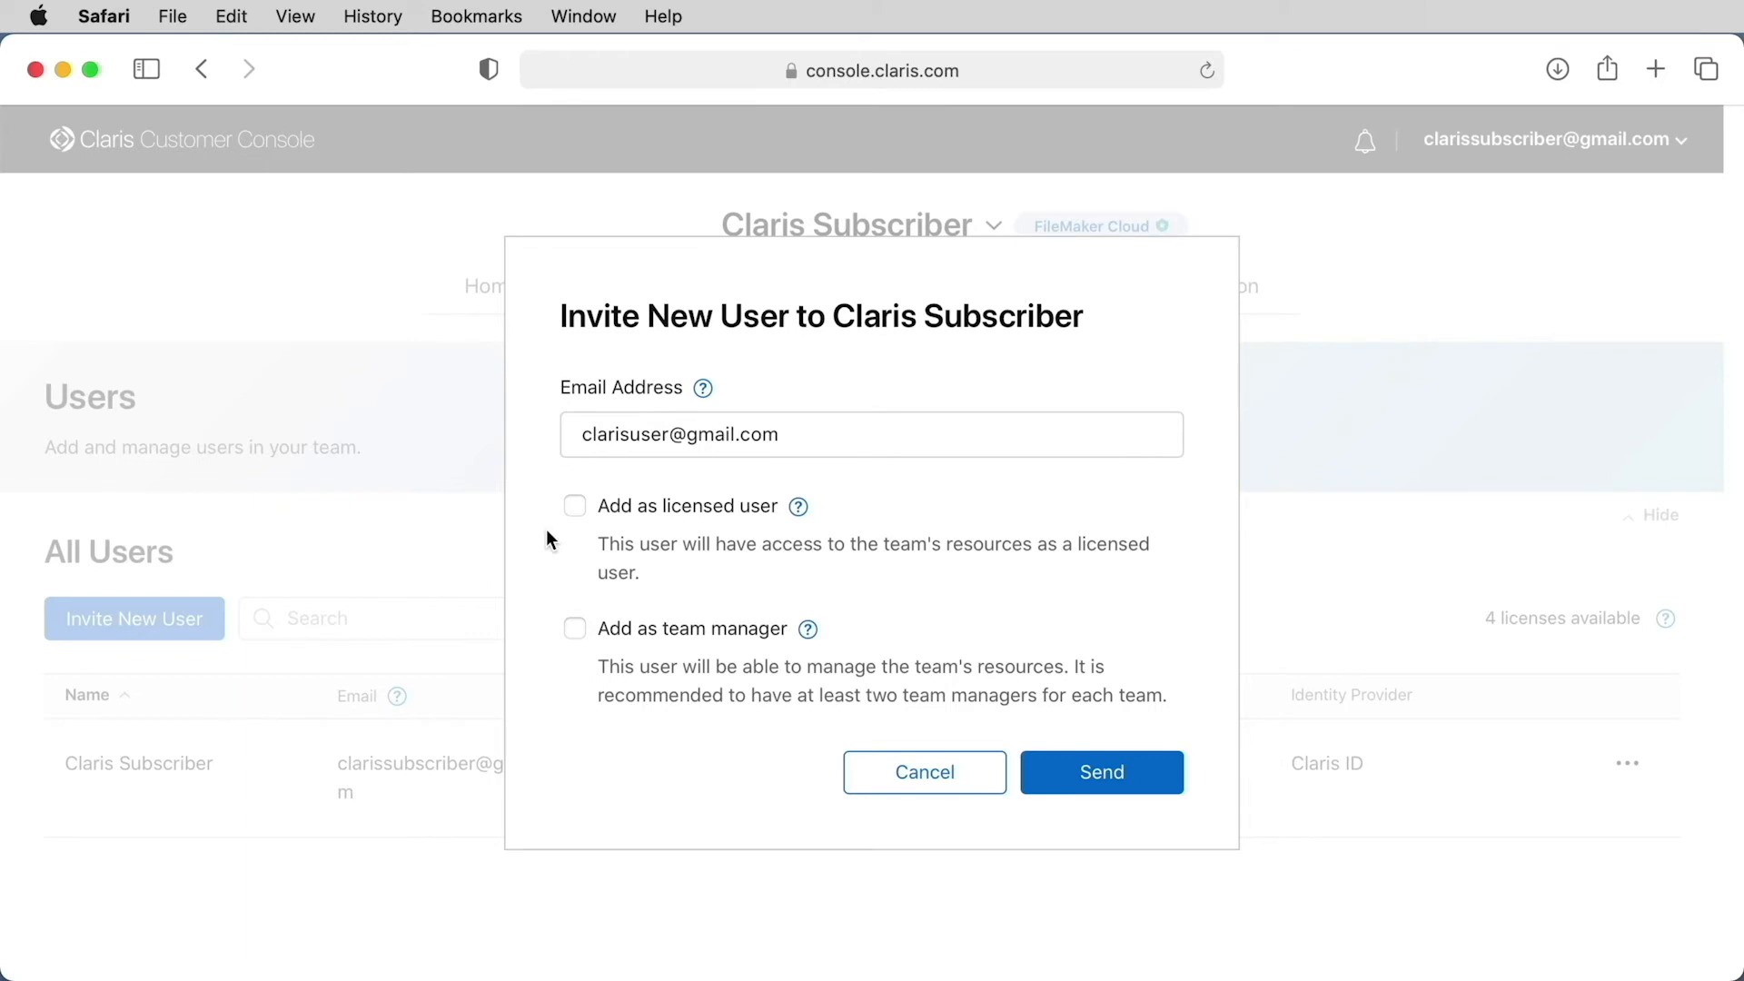
{"action": "left_click", "coordinate": [575, 514]}
{"action": "left_click", "coordinate": [575, 629]}
{"action": "left_click", "coordinate": [576, 507]}
{"action": "left_click", "coordinate": [575, 508]}
{"action": "left_click", "coordinate": [574, 631]}
Send the invitation with the invitee added as a licensed user, not as a team manager
{"action": "left_click", "coordinate": [1115, 783]}
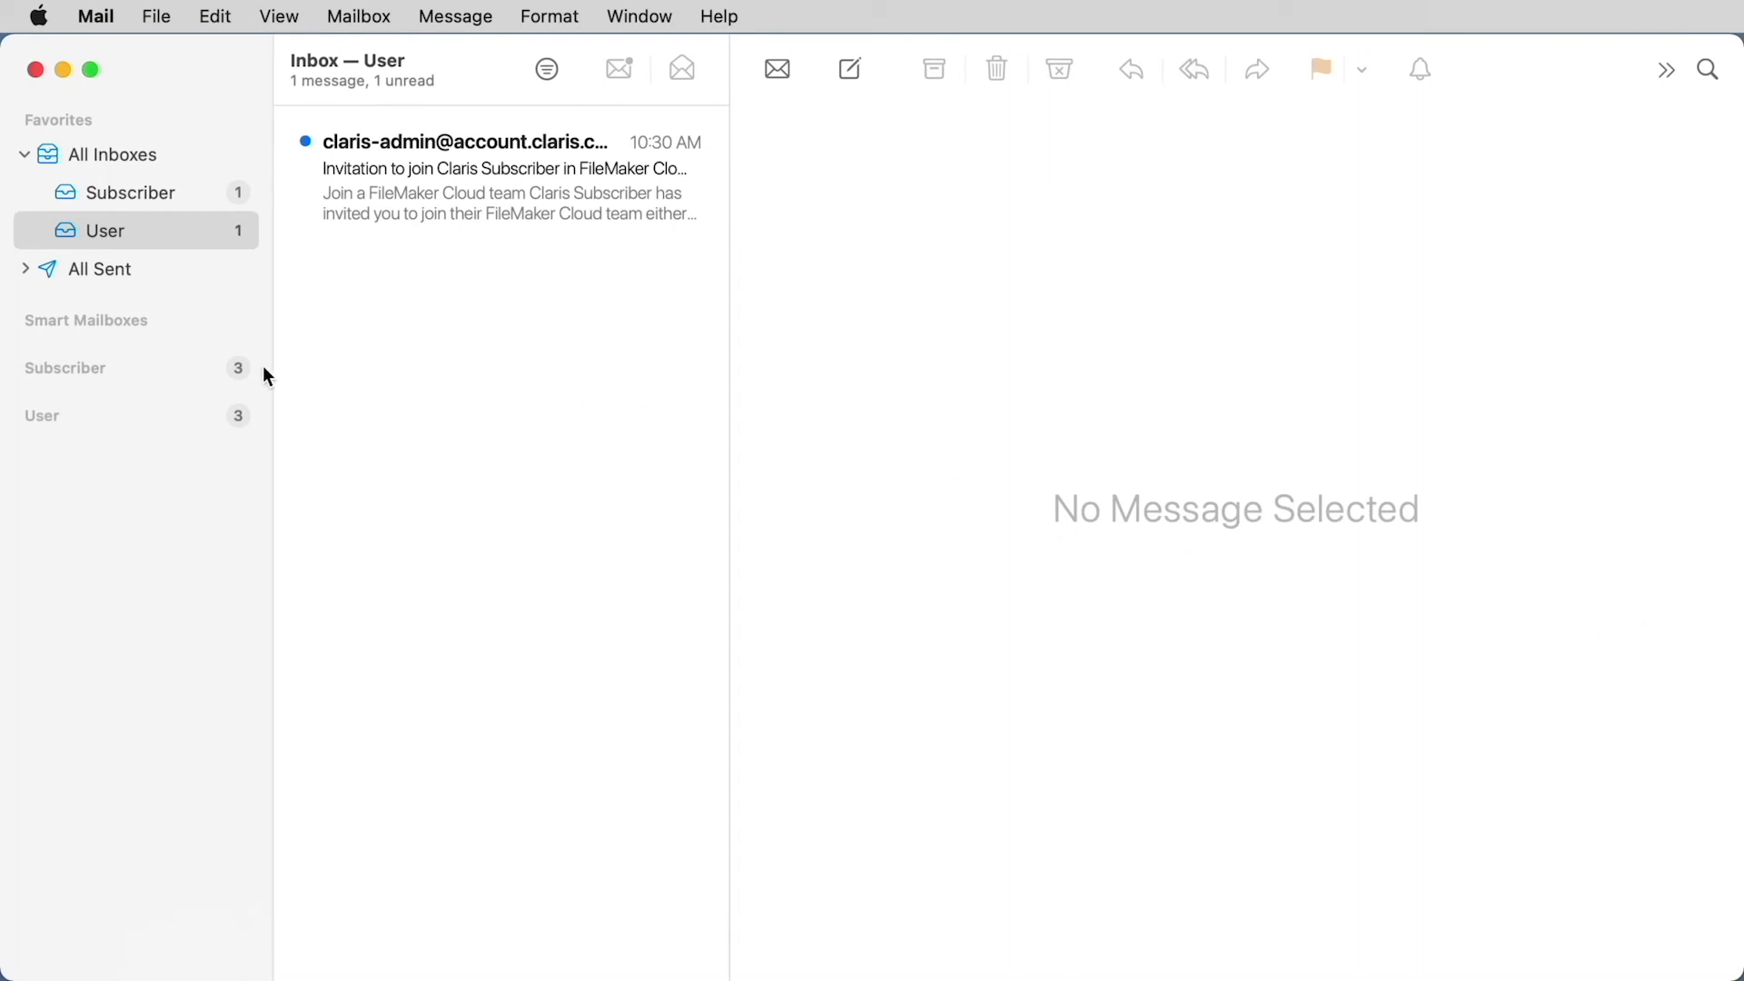
In Mail, open the FileMaker Cloud team invitation in the User inbox and follow its Join link
{"action": "left_click", "coordinate": [435, 199]}
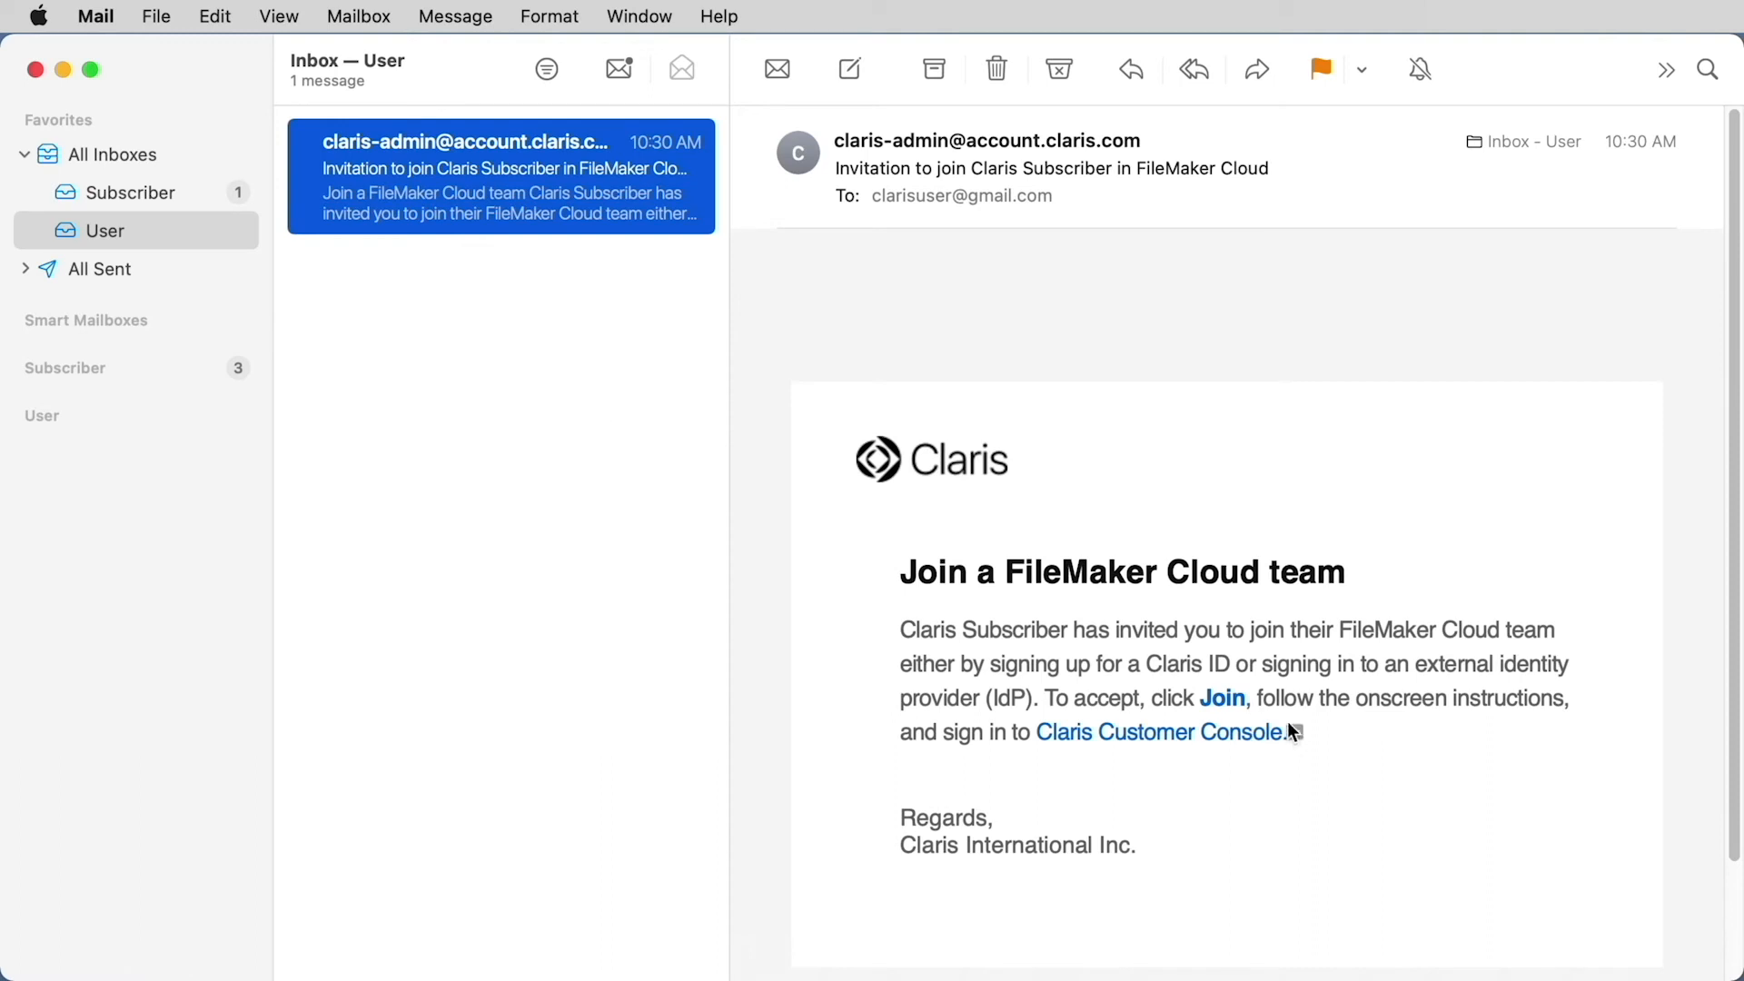
{"action": "left_click", "coordinate": [1226, 698]}
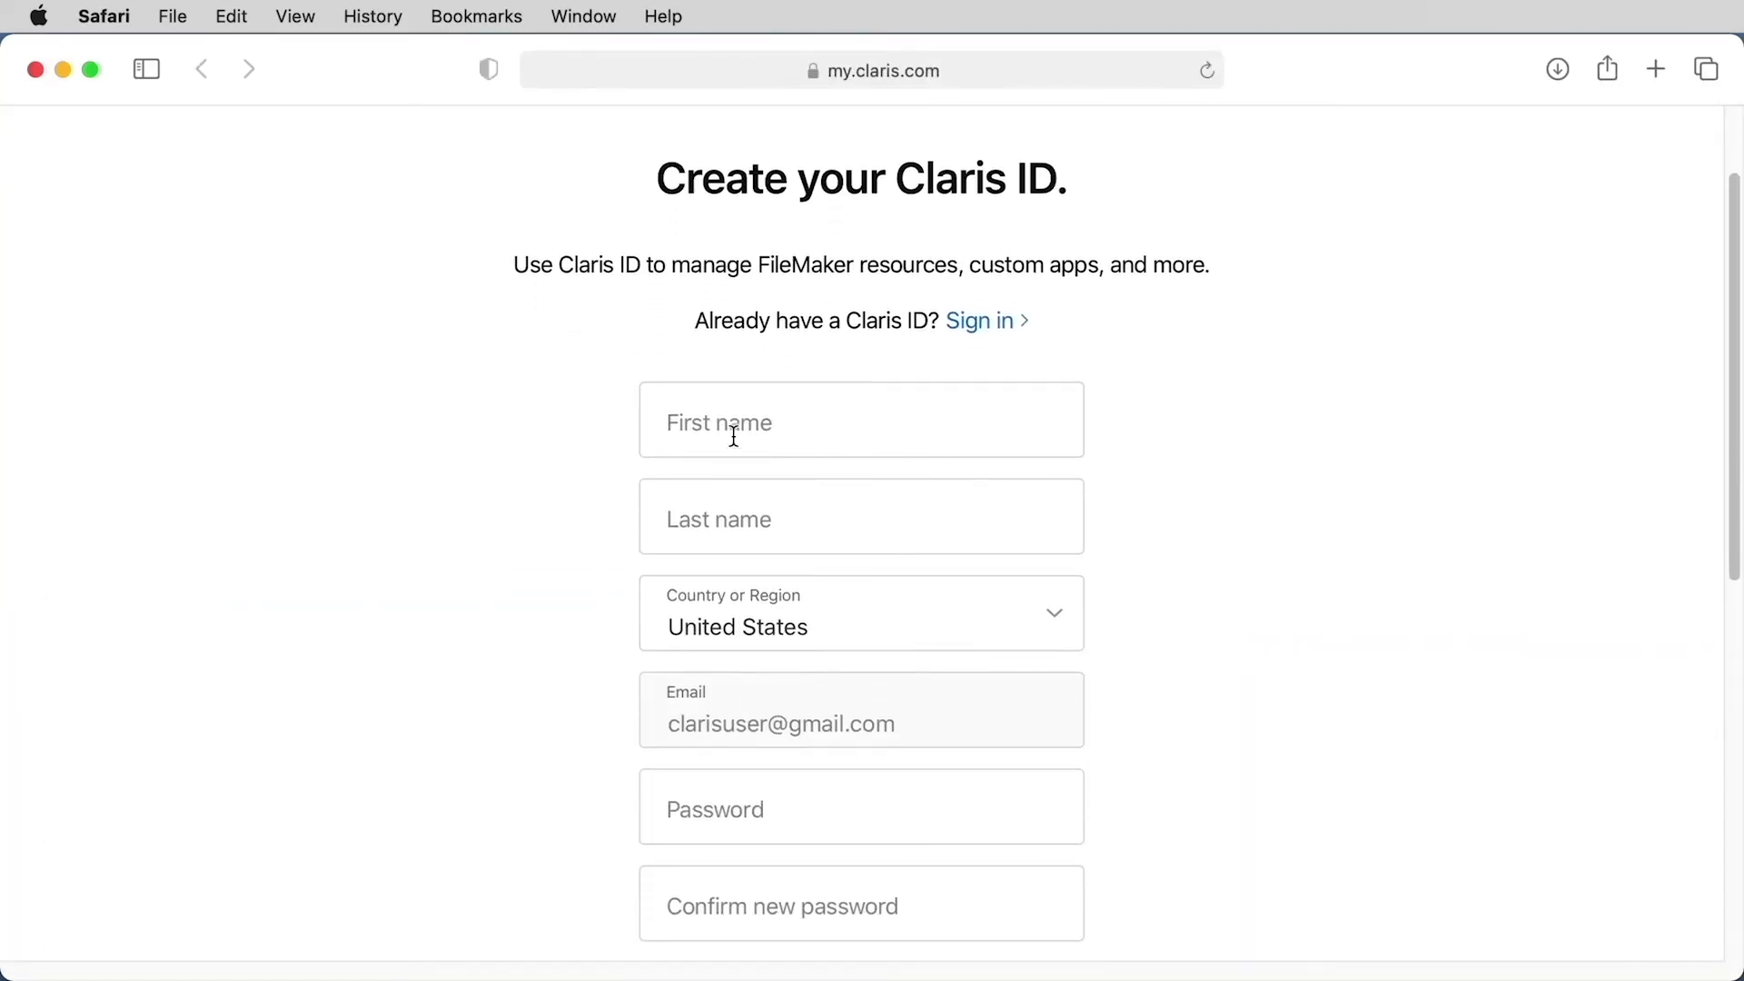
Enter the invited user's first and last name in the Claris ID creation form
{"action": "left_click", "coordinate": [729, 436]}
{"action": "type", "text": "Claris"}
{"action": "key", "text": "Tab"}
{"action": "type", "text": "User"}
Enter the new account password for the Claris ID and repeat it in the confirmation field
{"action": "left_click", "coordinate": [736, 800]}
{"action": "type", "text": "*************"}
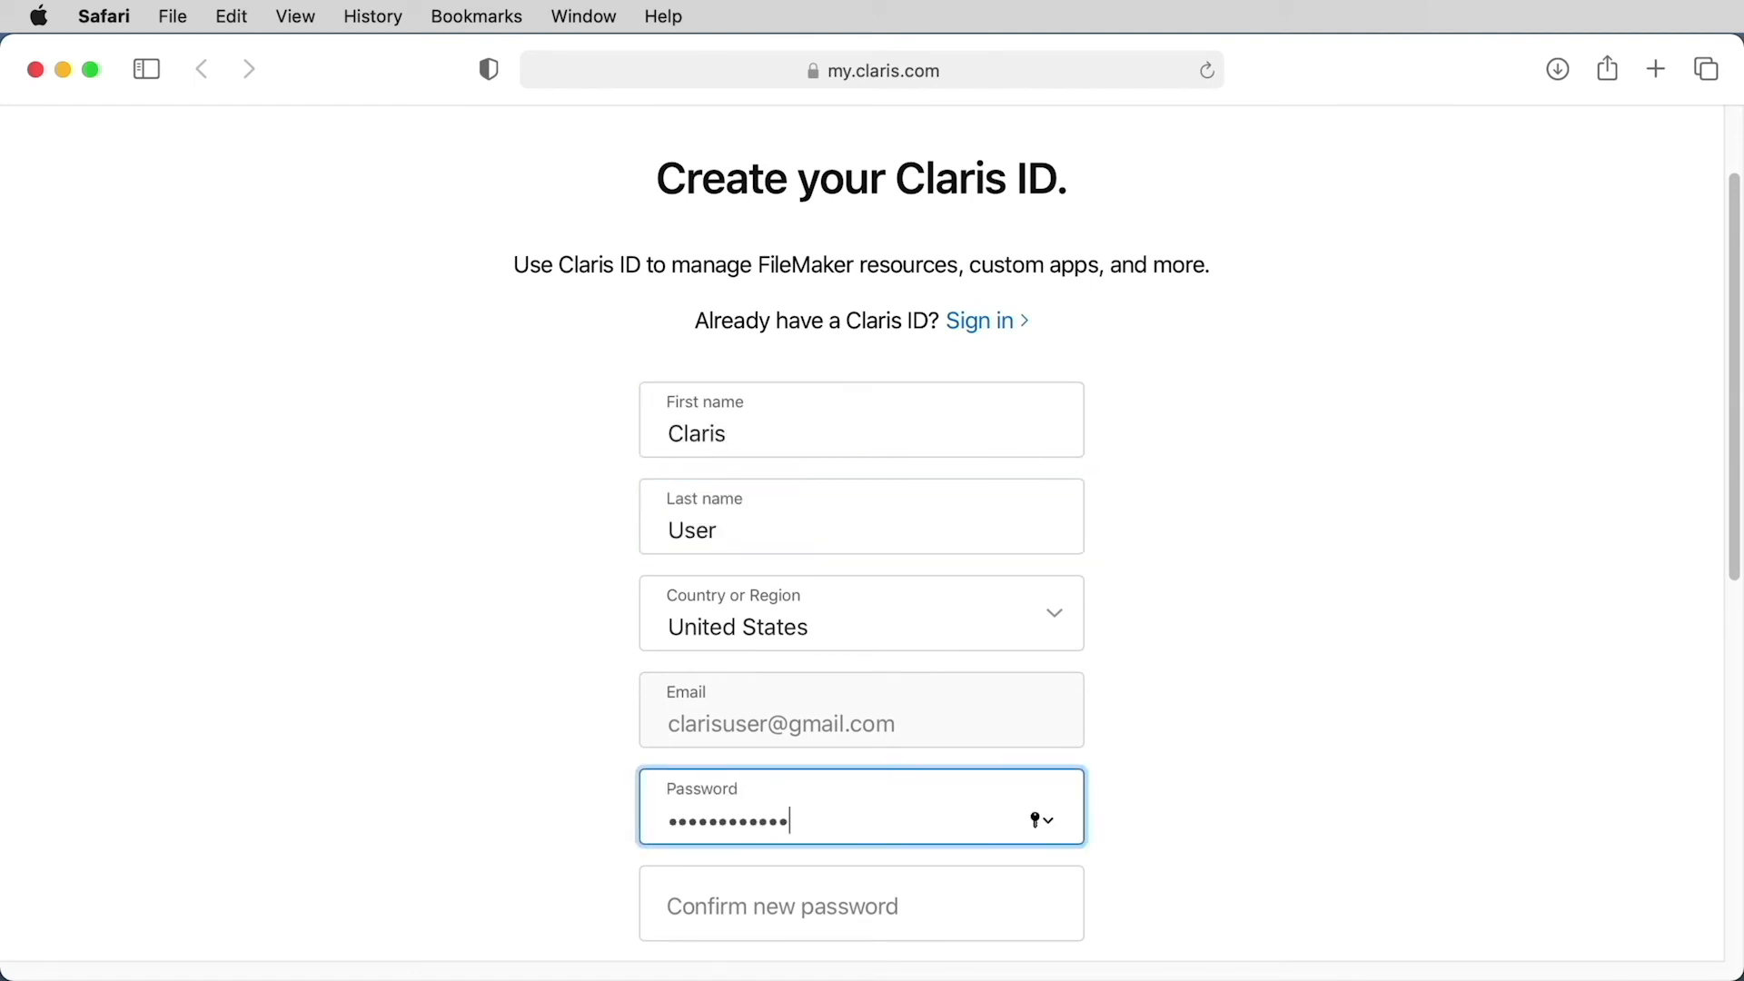
{"action": "left_click", "coordinate": [759, 891]}
{"action": "type", "text": "**************"}
Submit the completed Claris ID form, keeping the marketing email opt-in selected
{"action": "left_click", "coordinate": [474, 848]}
{"action": "scroll", "coordinate": [474, 849], "scroll_direction": "down", "scroll_amount": 8}
{"action": "scroll", "coordinate": [474, 849], "scroll_direction": "down", "scroll_amount": 1}
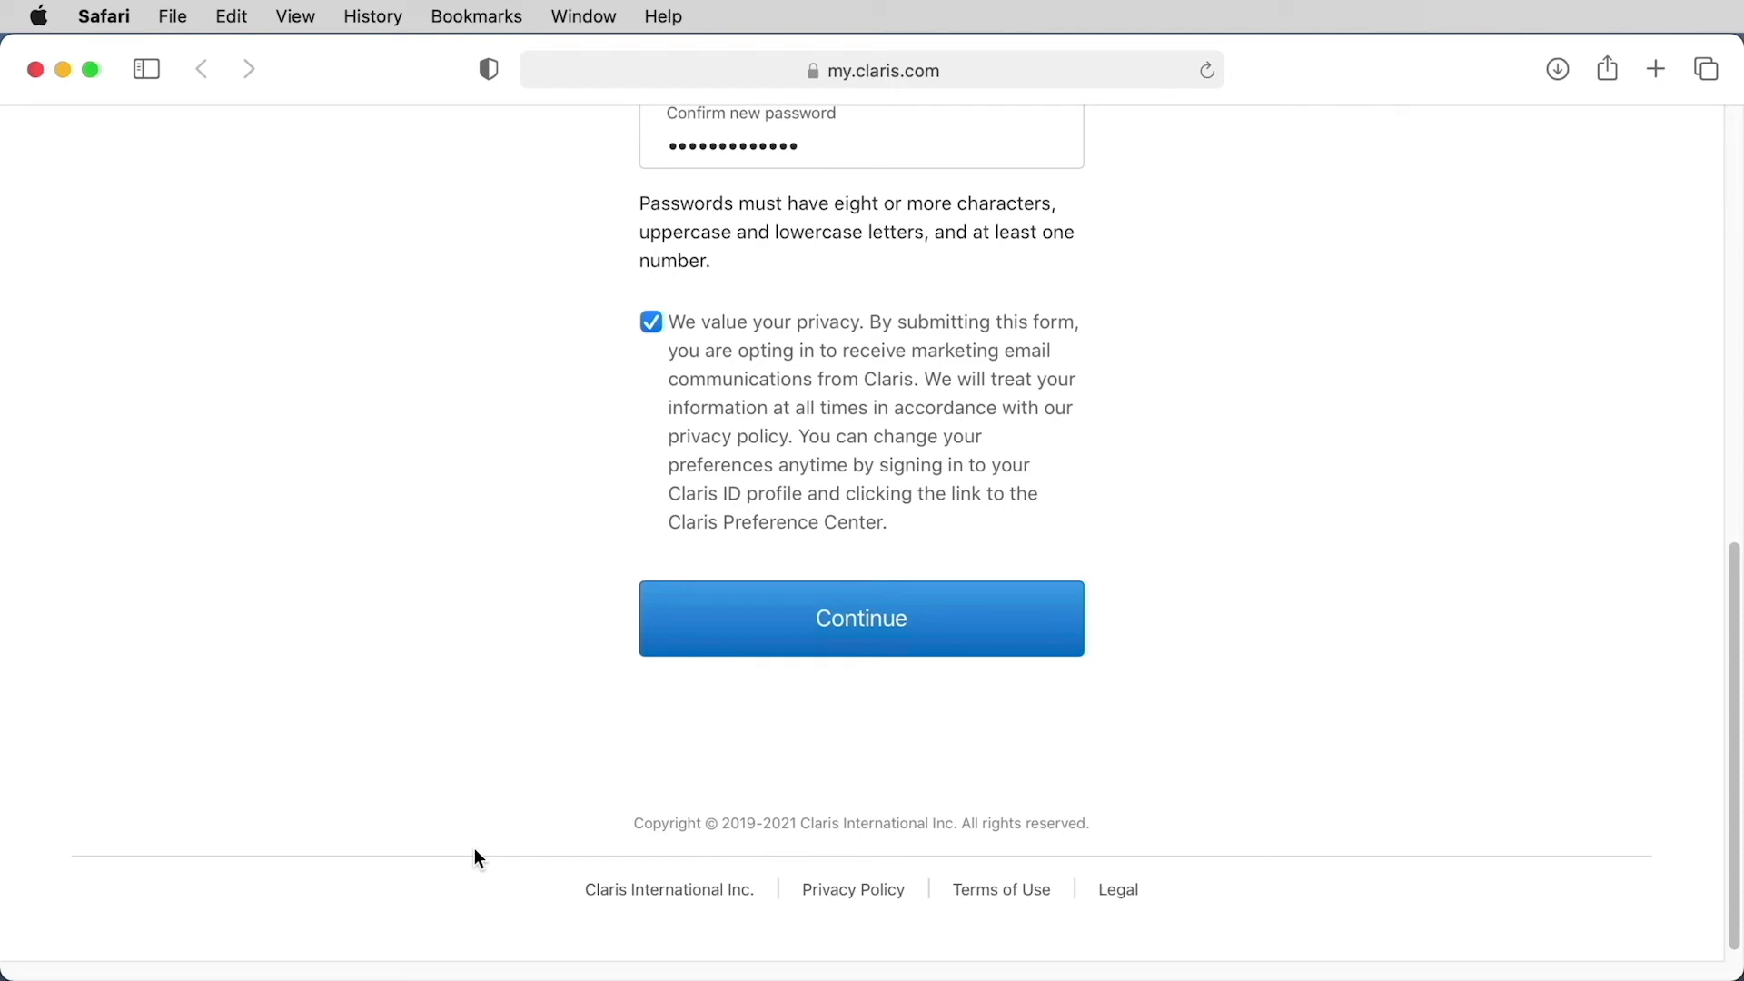
{"action": "left_click", "coordinate": [895, 643]}
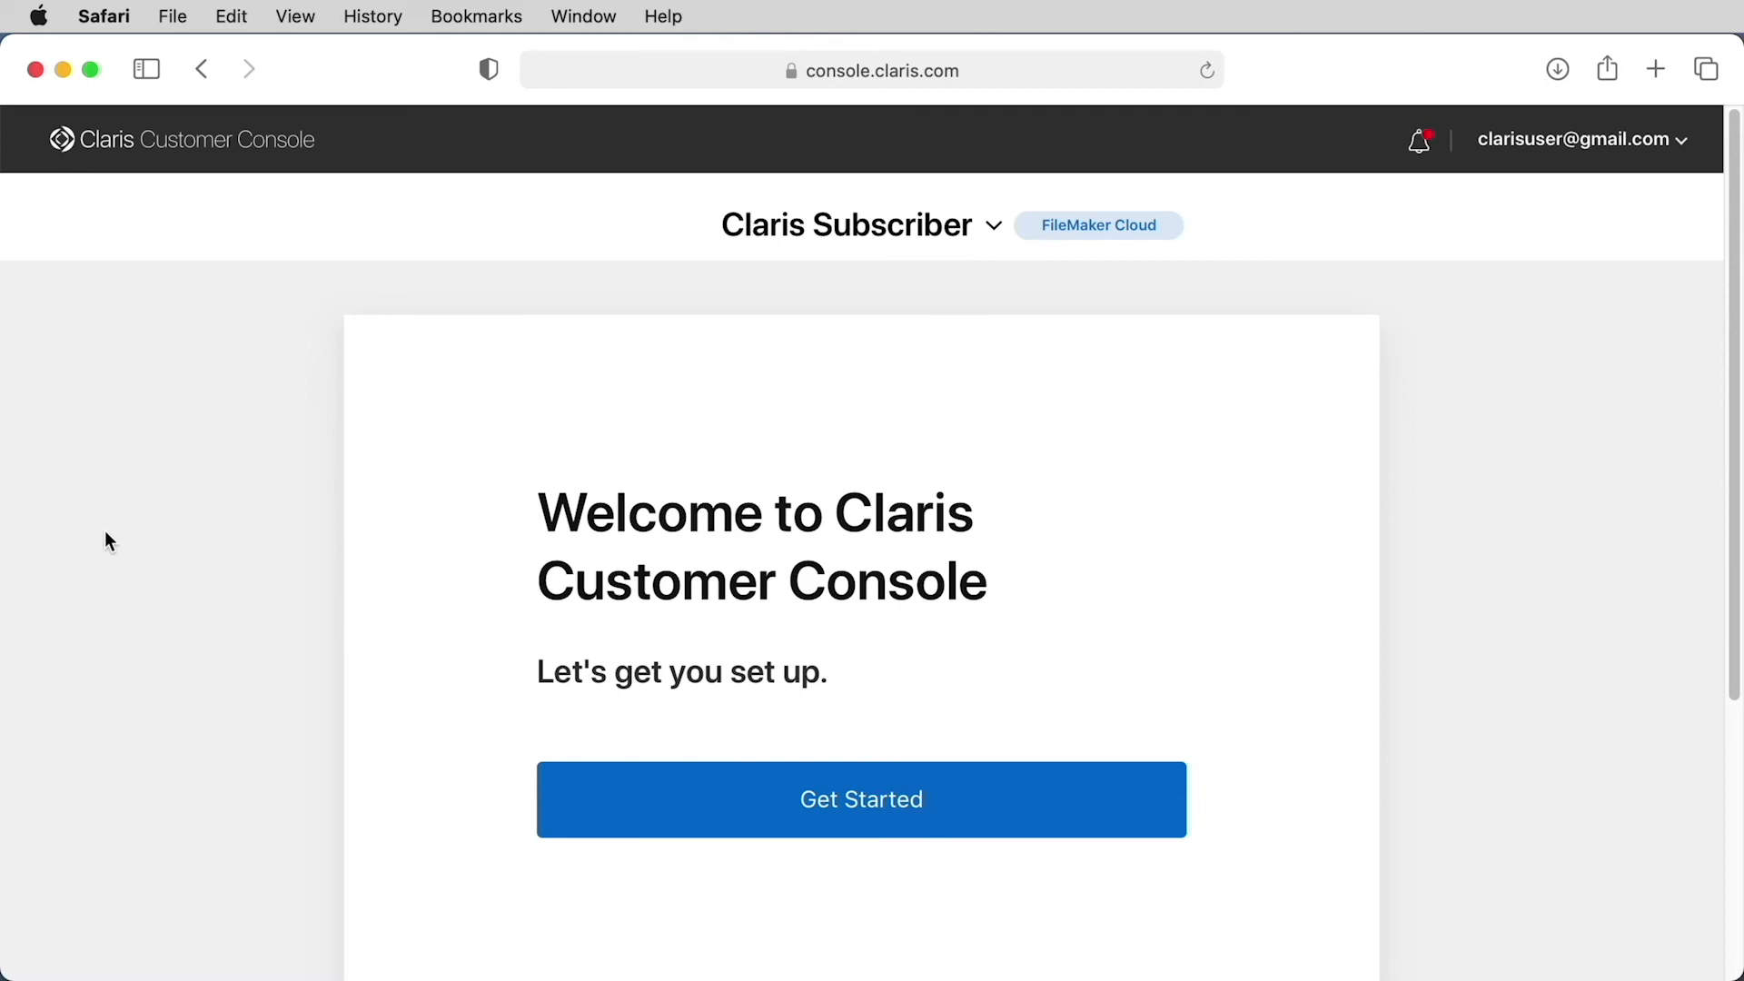
Start the Customer Console setup and accept the Claris FileMaker Cloud Terms of Service
{"action": "left_click", "coordinate": [888, 820]}
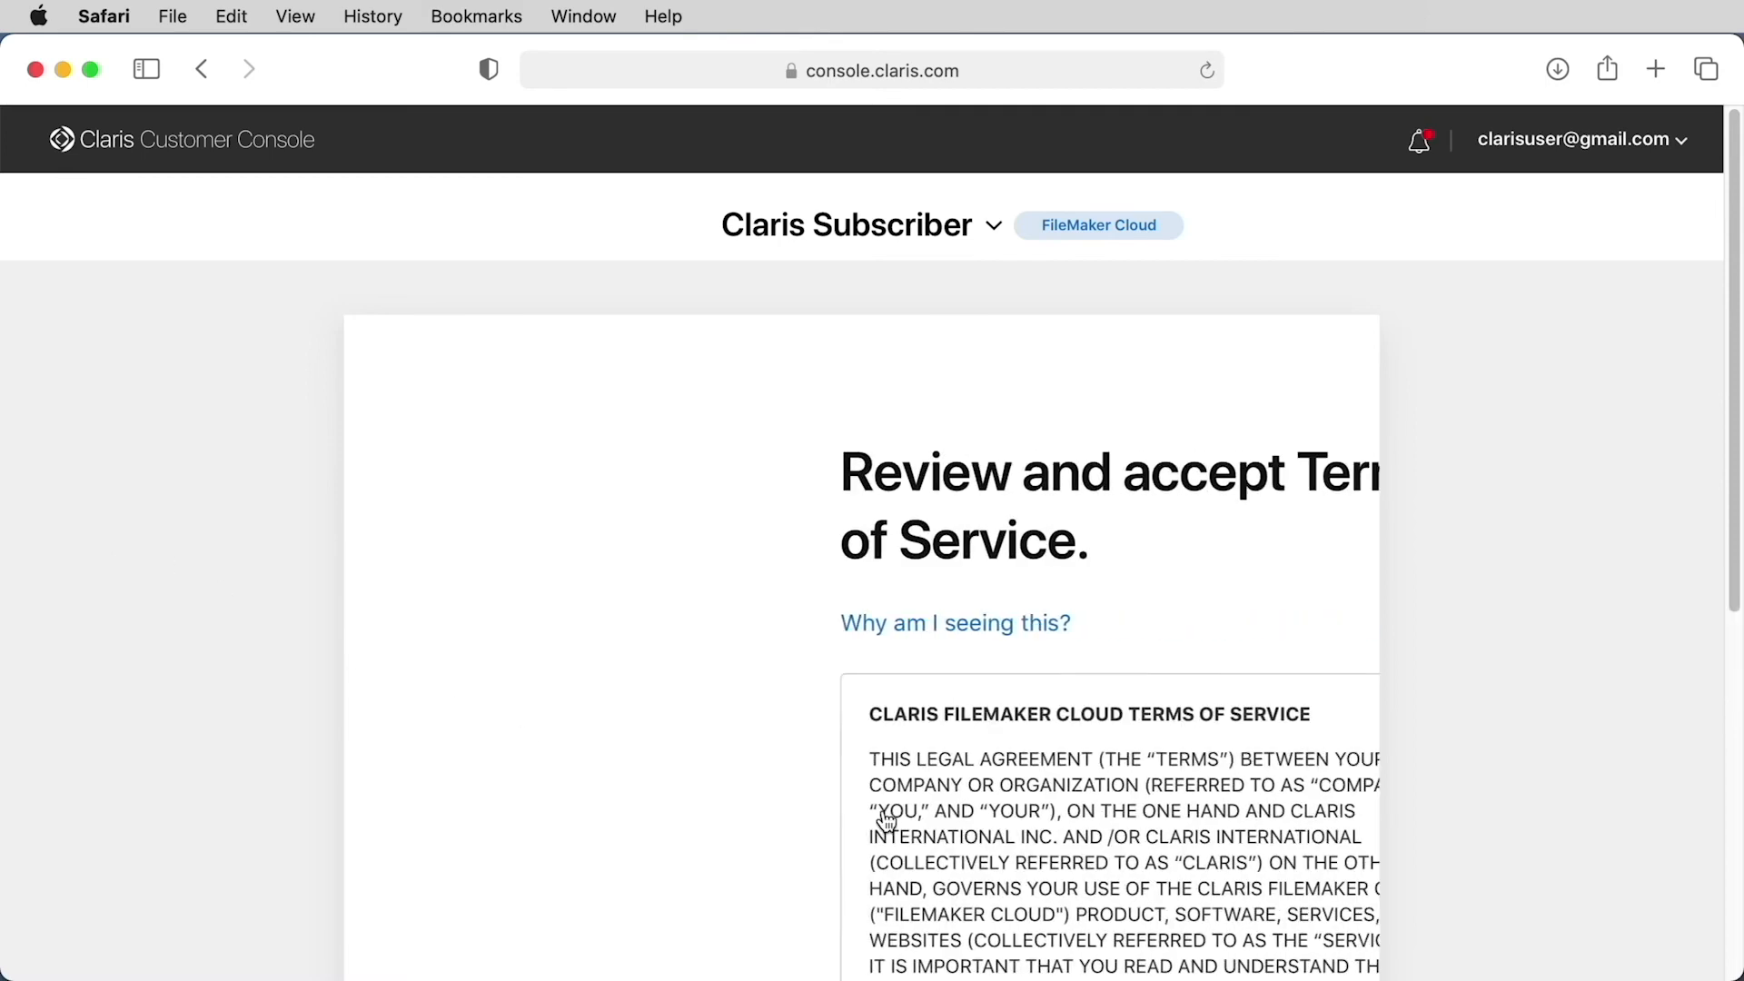
{"action": "scroll", "coordinate": [461, 792], "scroll_direction": "down", "scroll_amount": 10}
{"action": "left_click", "coordinate": [548, 466]}
{"action": "left_click", "coordinate": [709, 560]}
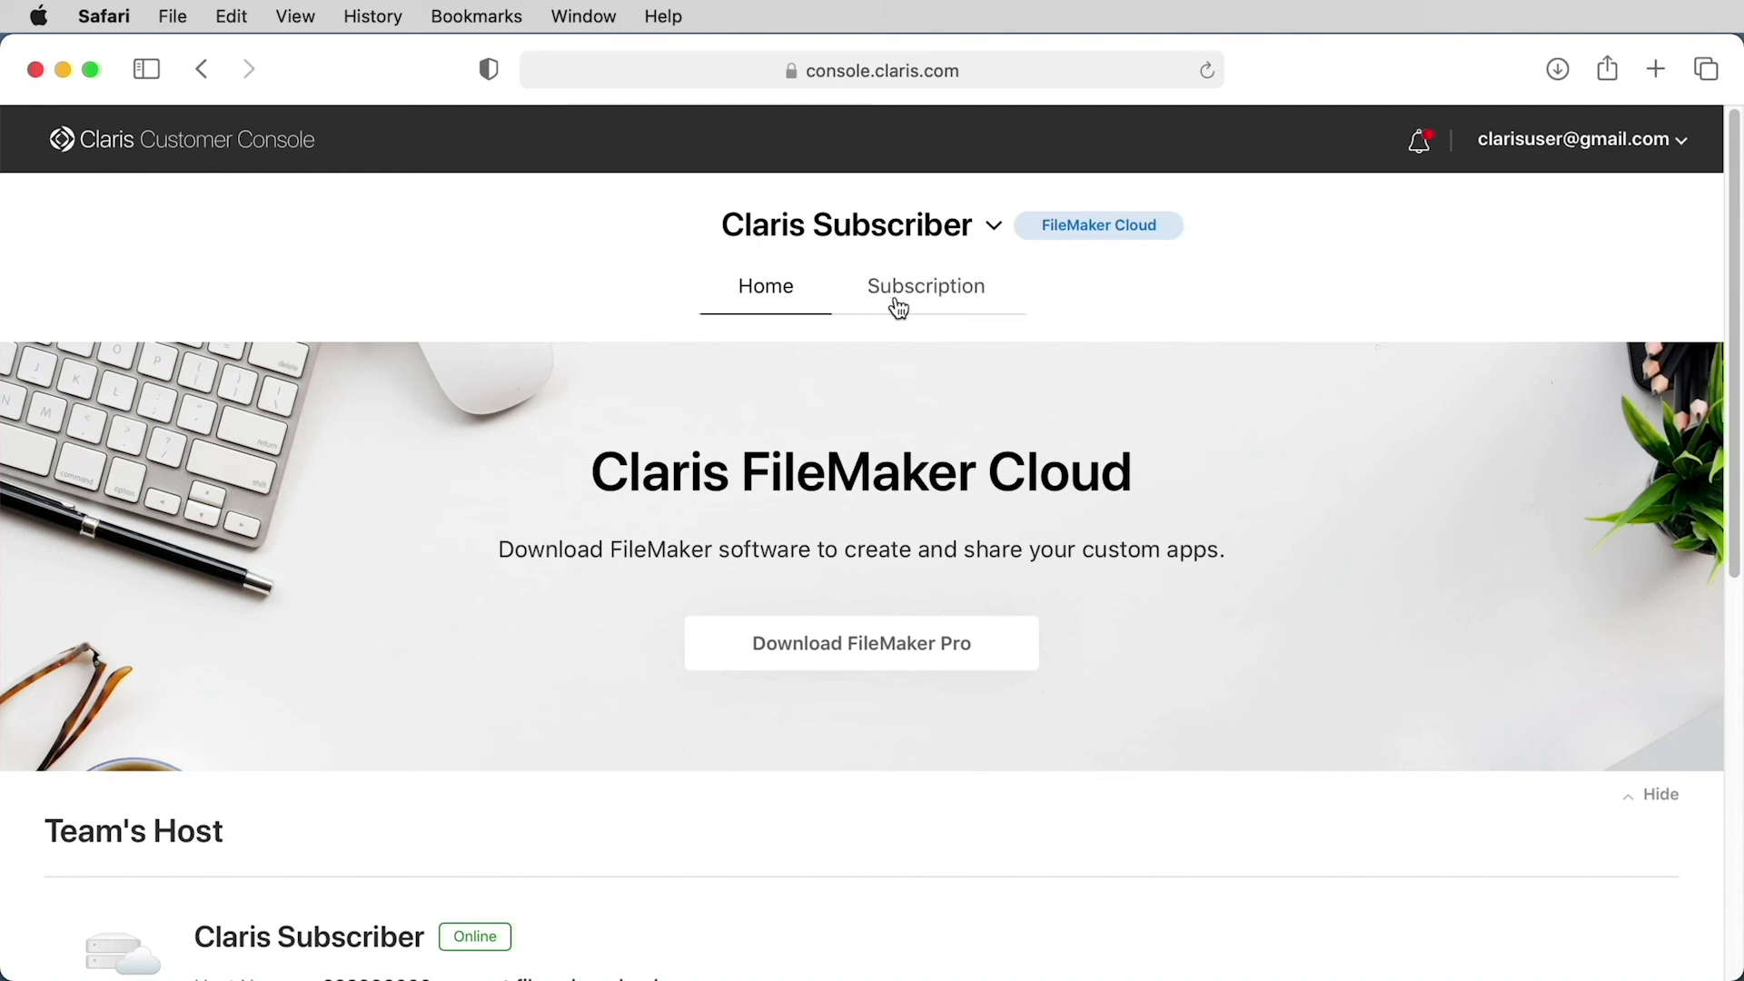
Review the team's host and the My Apps section on the invited user's Home page
{"action": "scroll", "coordinate": [573, 599], "scroll_direction": "down", "scroll_amount": 10}
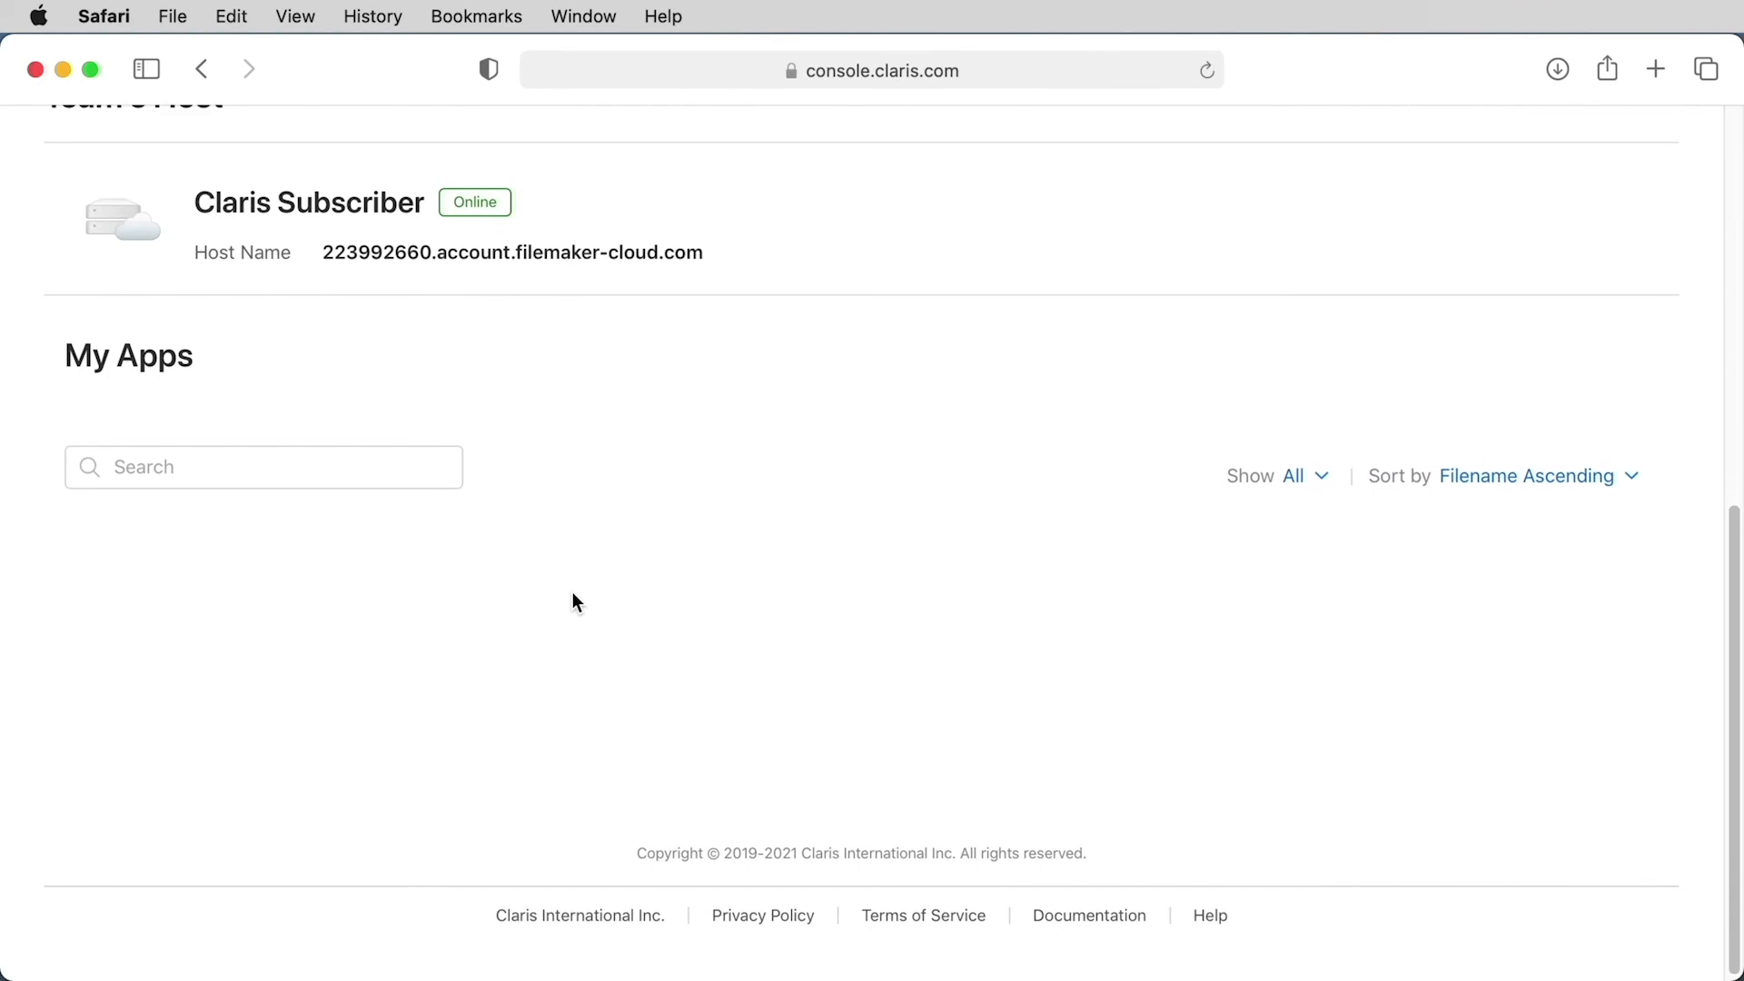
{"action": "scroll", "coordinate": [574, 603], "scroll_direction": "up", "scroll_amount": 10}
Review the license certificate, FileMaker Pro and FileMaker Go downloads in the team's subscription, and return to the Home page
{"action": "left_click", "coordinate": [940, 284]}
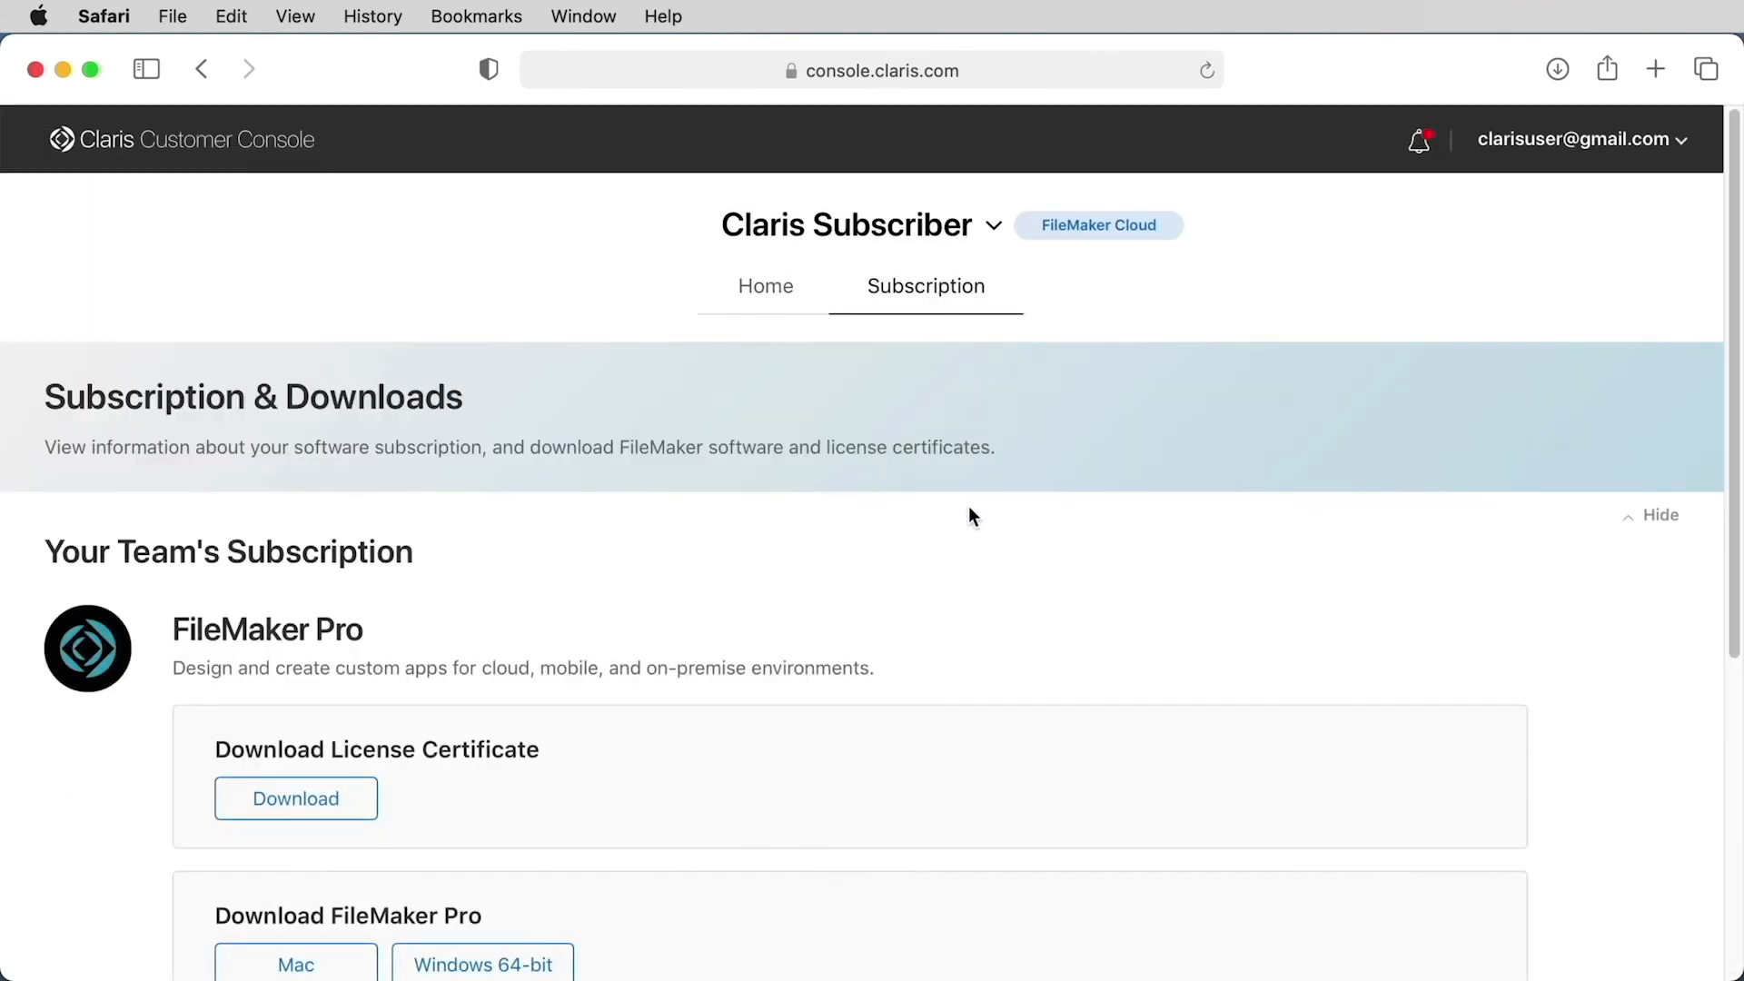
{"action": "scroll", "coordinate": [968, 509], "scroll_direction": "down", "scroll_amount": 5}
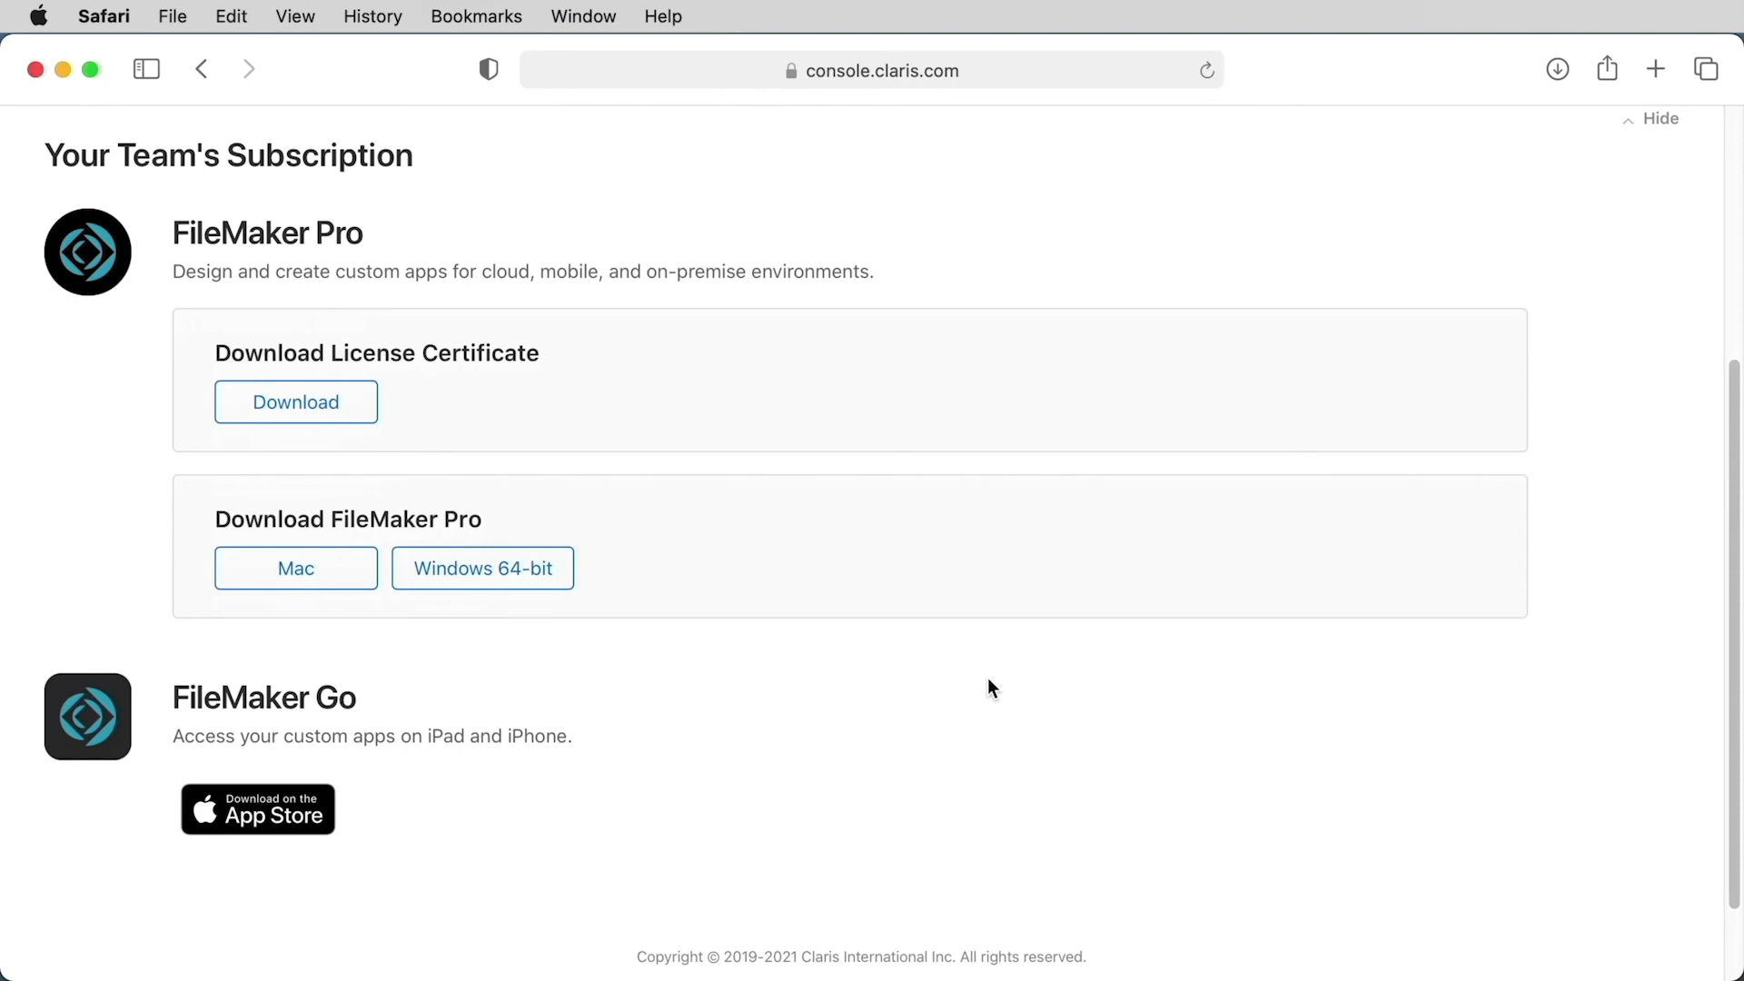
{"action": "scroll", "coordinate": [989, 679], "scroll_direction": "up", "scroll_amount": 5}
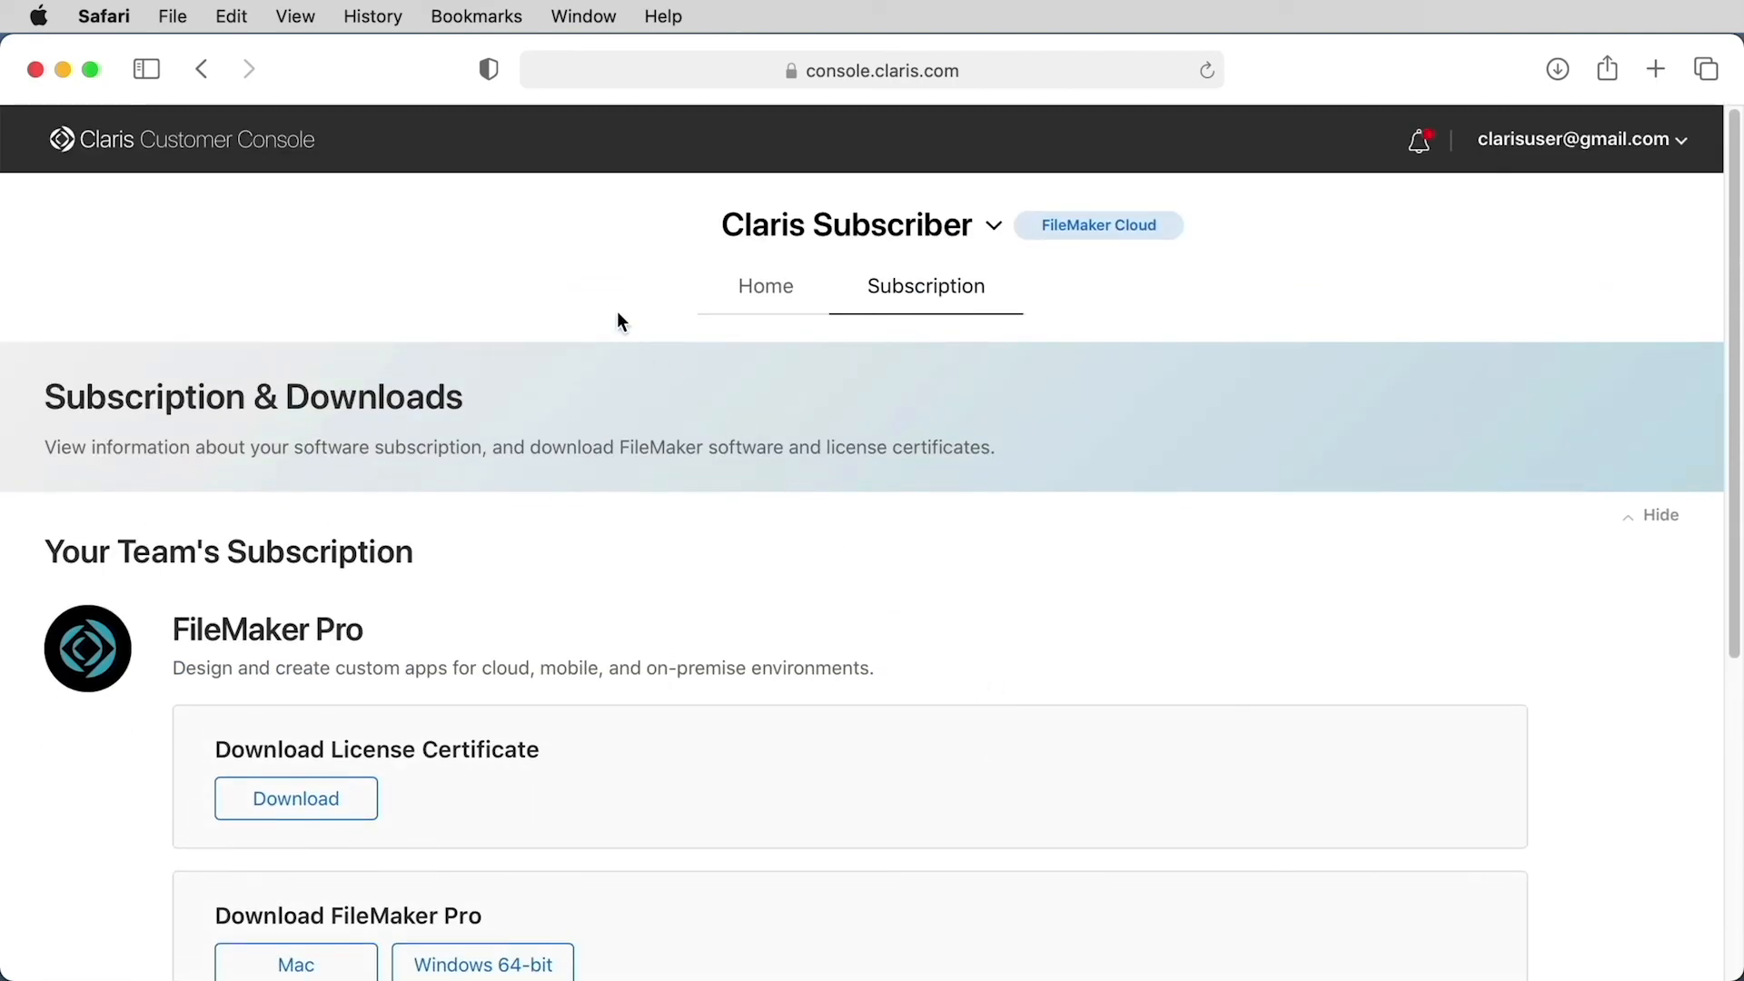
{"action": "left_click", "coordinate": [751, 287]}
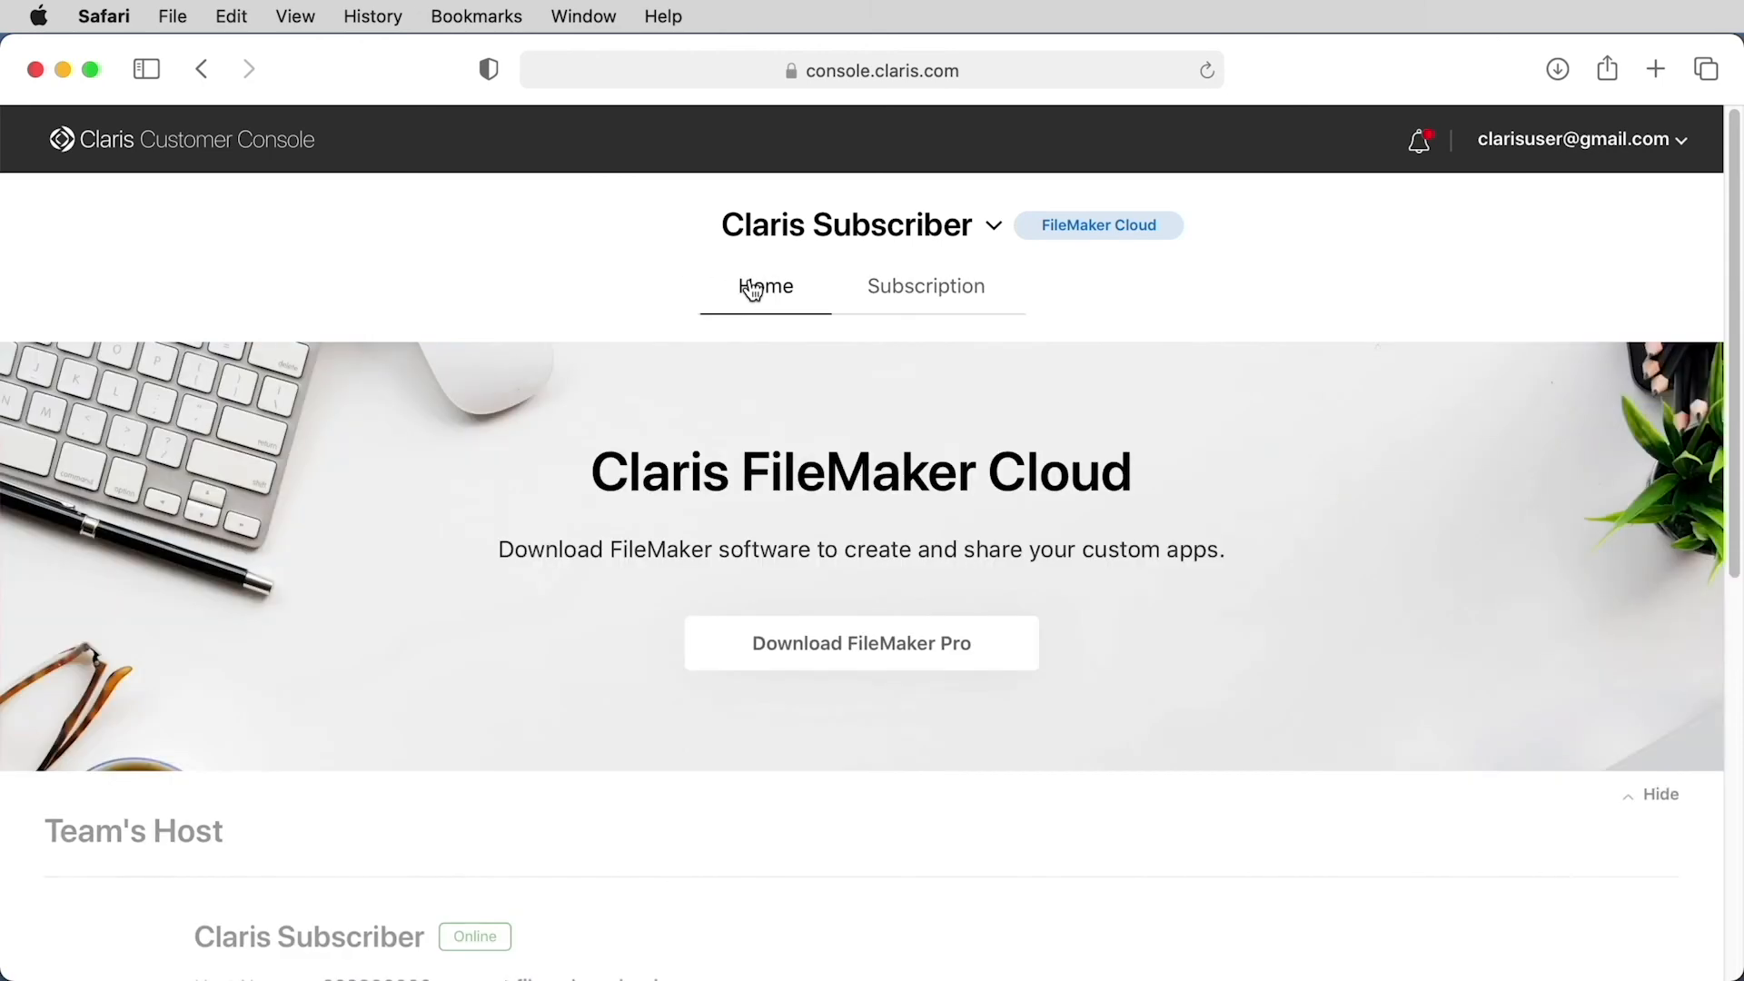